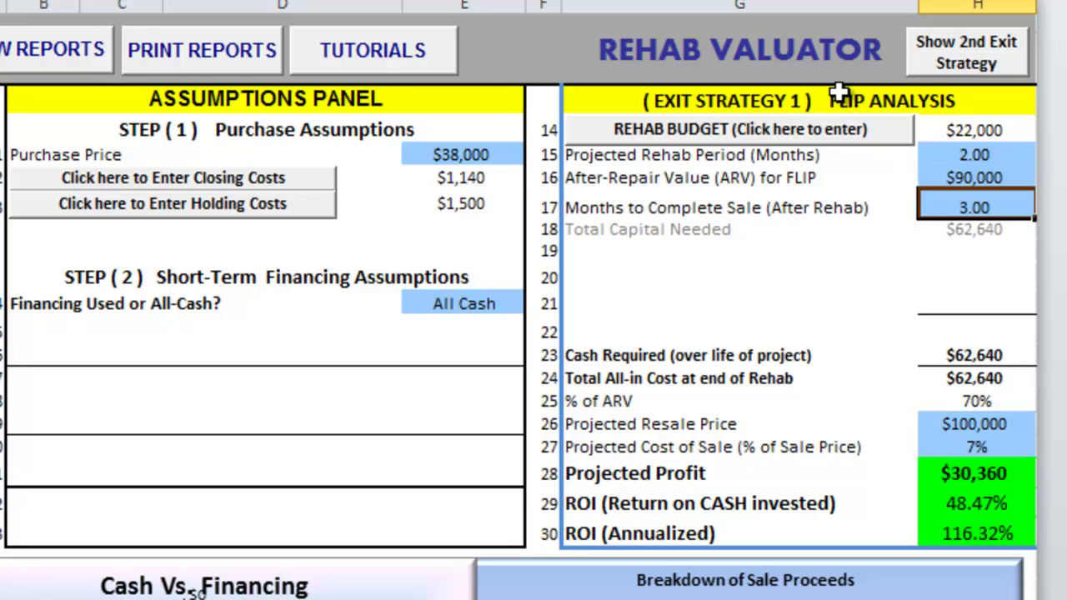
- Set the projected resale price in the flip analysis to $90,000
left_click(992, 348)
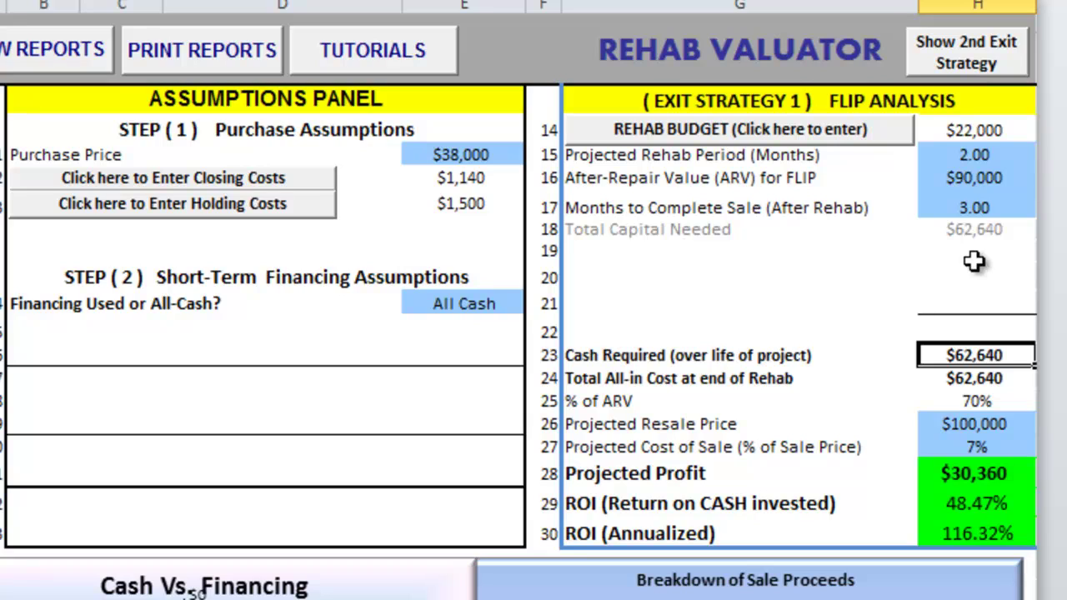
left_click(989, 398)
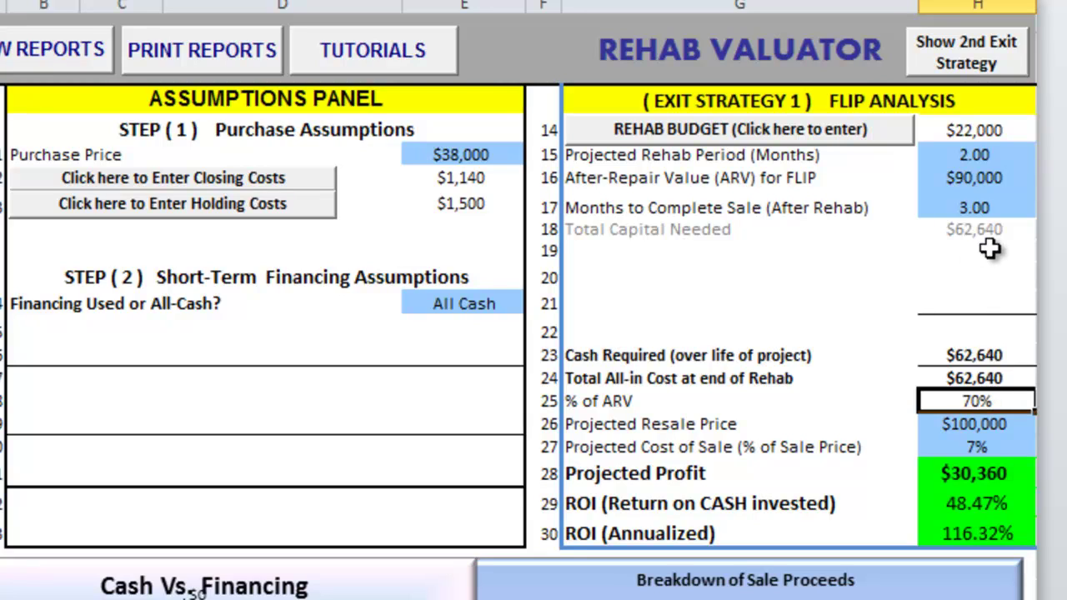
key("Down")
type("90,")
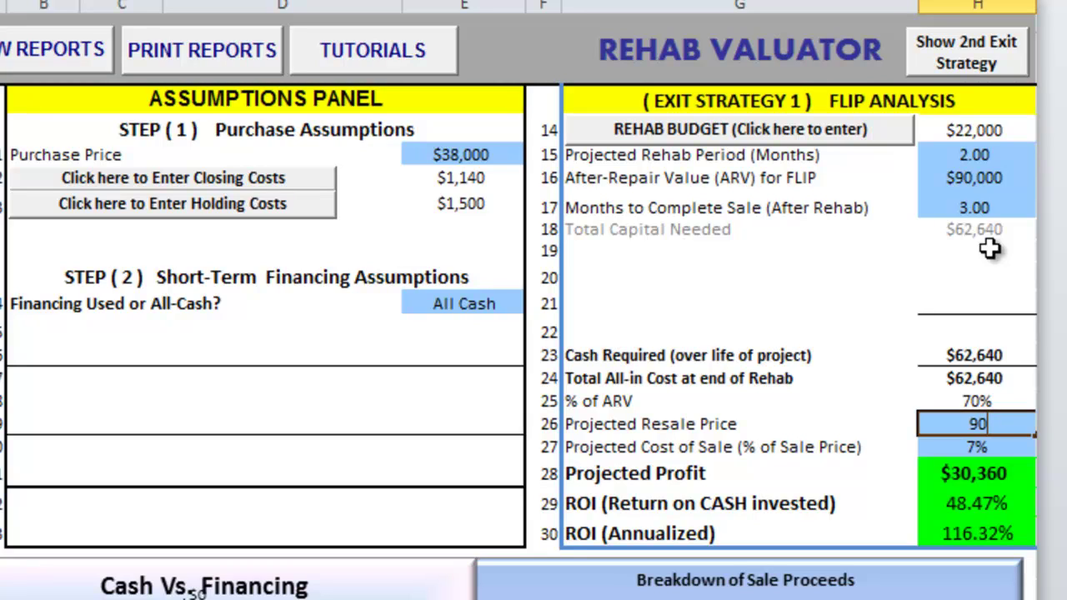
type("000")
key("Return")
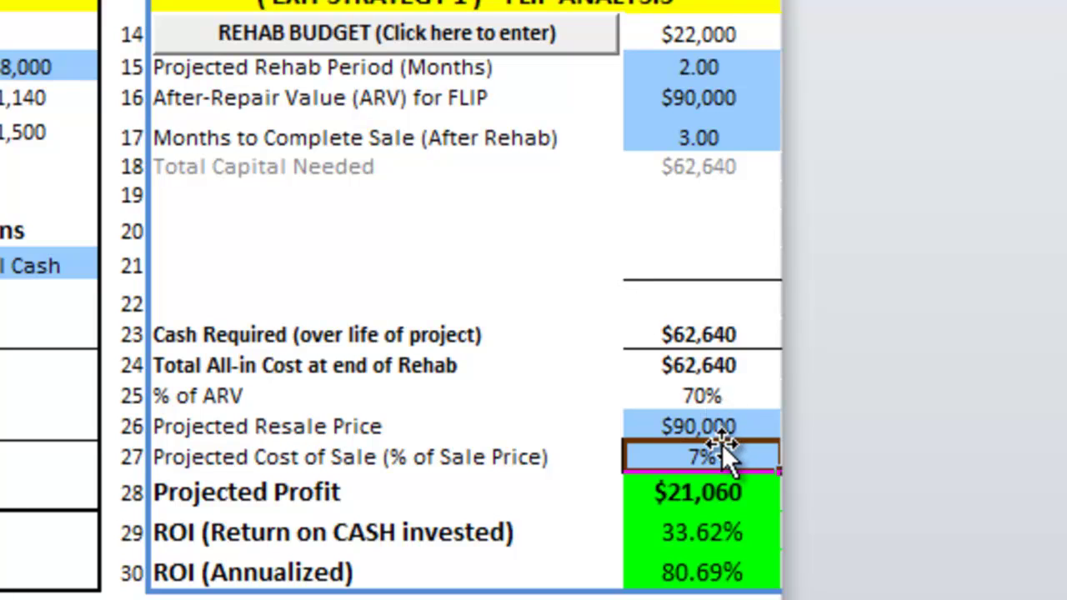
- Review the flip profit and timing figures, and set the projected resale price to $85,000
left_click(699, 491)
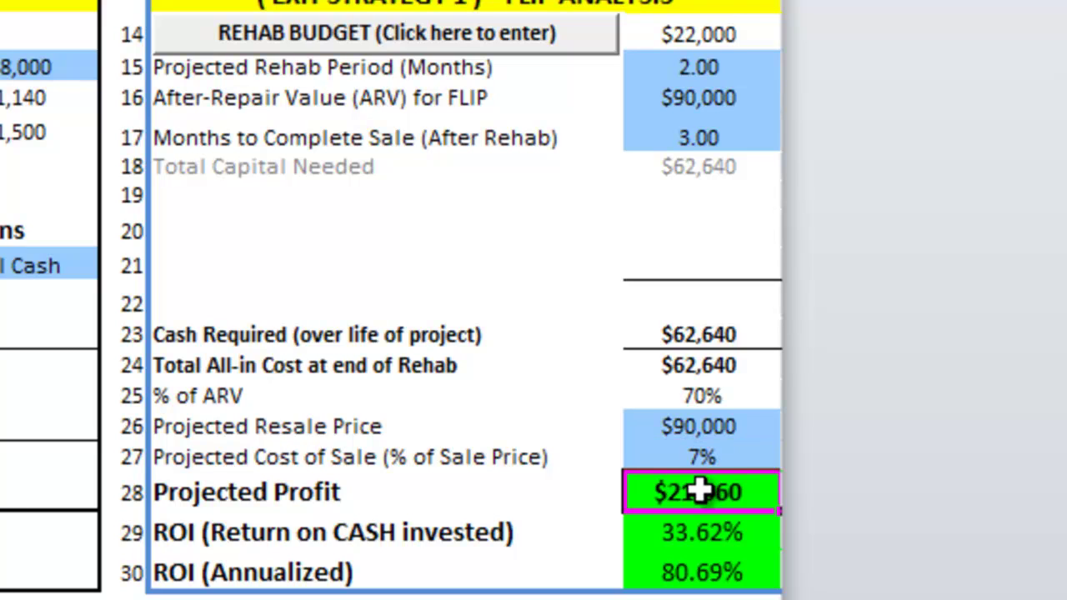
left_click(671, 450)
left_click(677, 426)
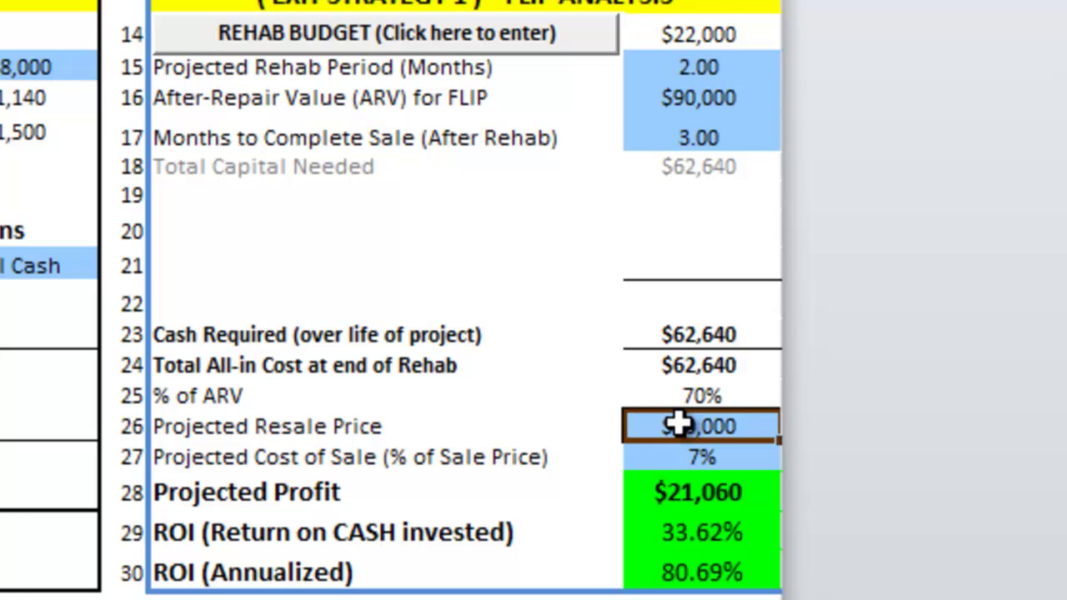
left_click(732, 65)
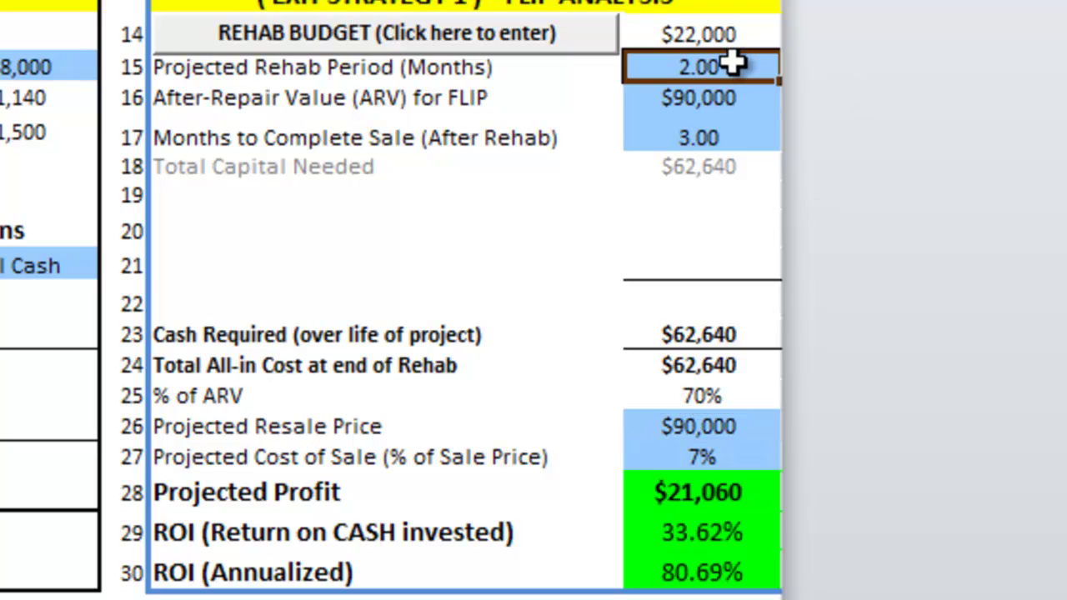
key("Down")
key("Down")
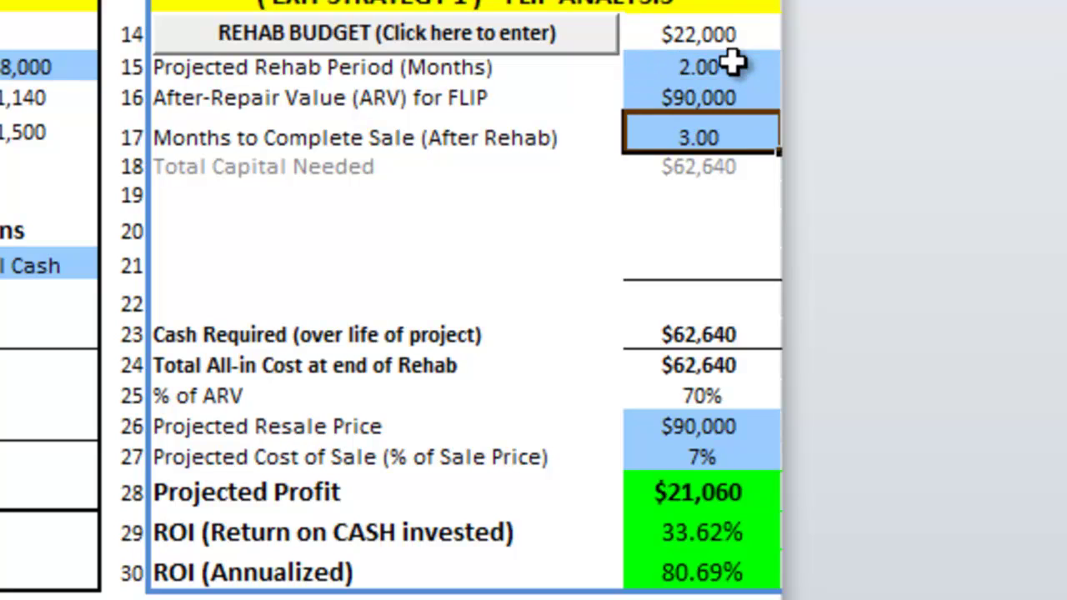
left_click(707, 427)
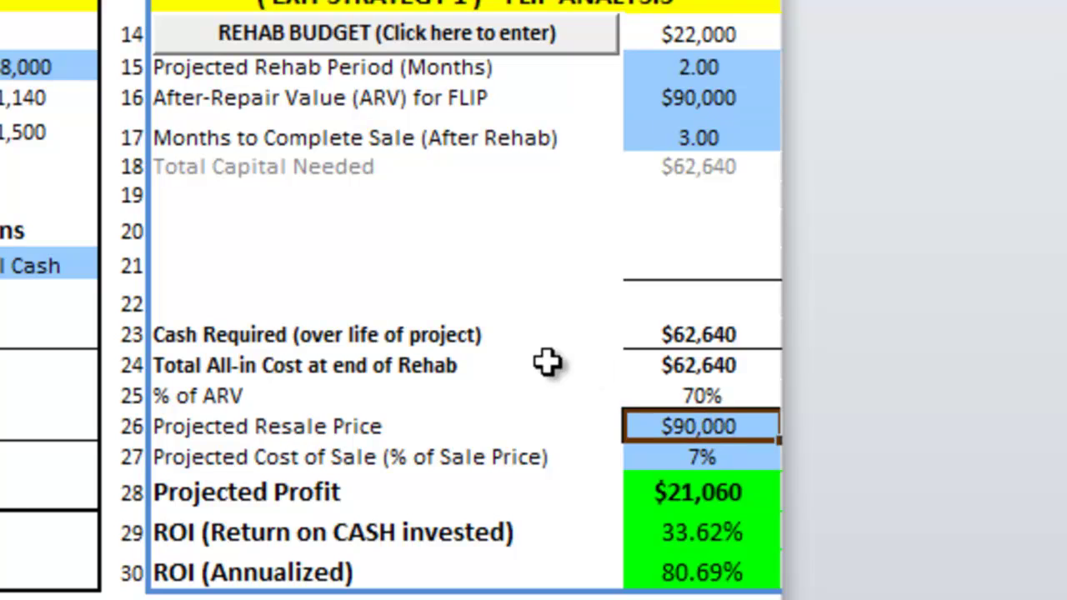
type("85000")
key("Return")
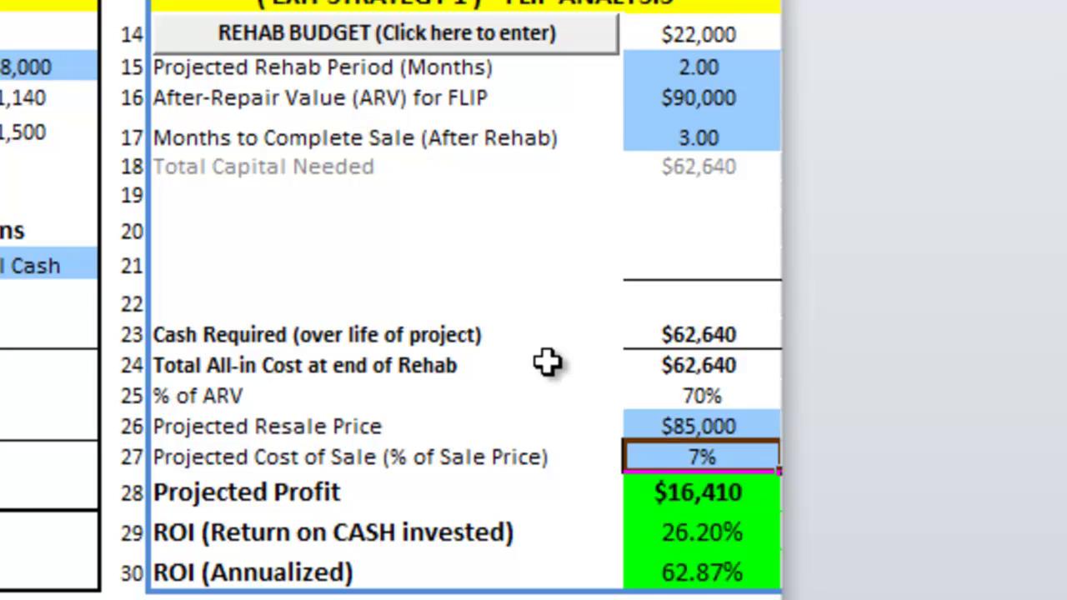
- Lower the projected resale price to $80,000 and check the projected profit
key("Up")
type("80000")
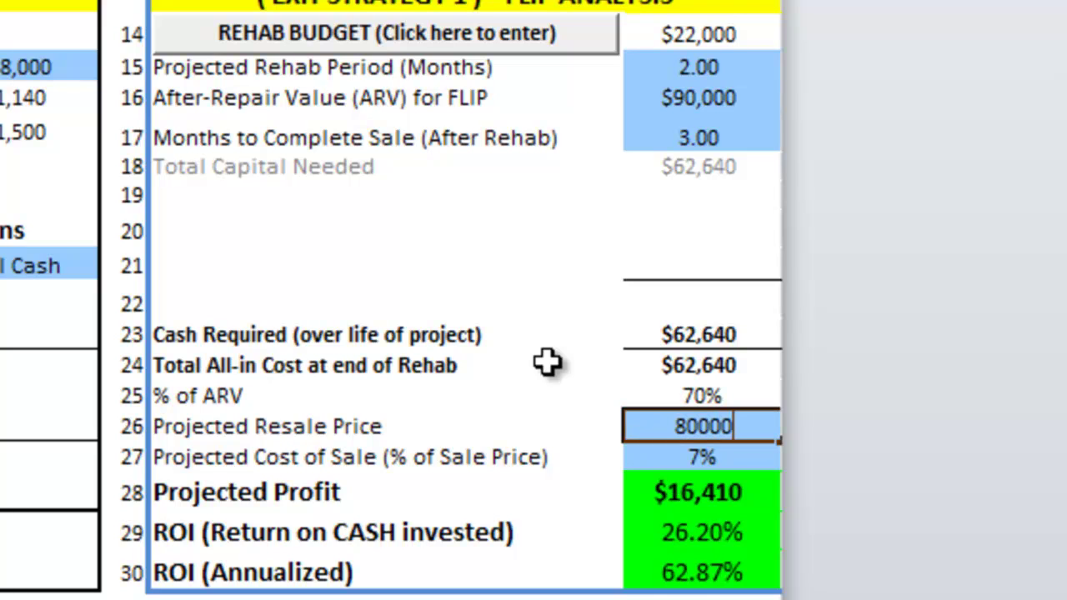
key("Return")
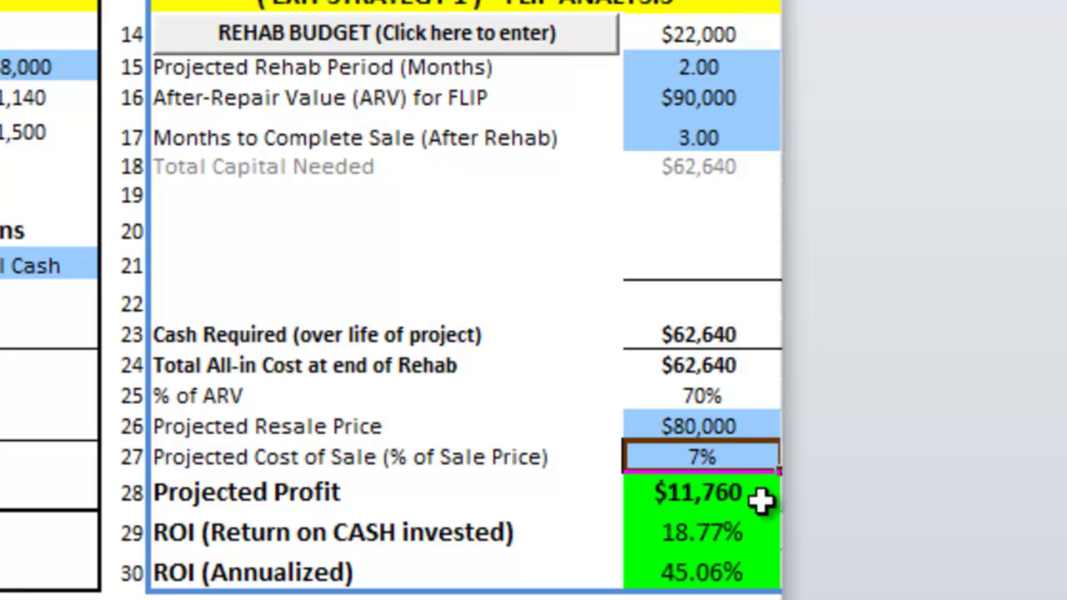
left_click(733, 490)
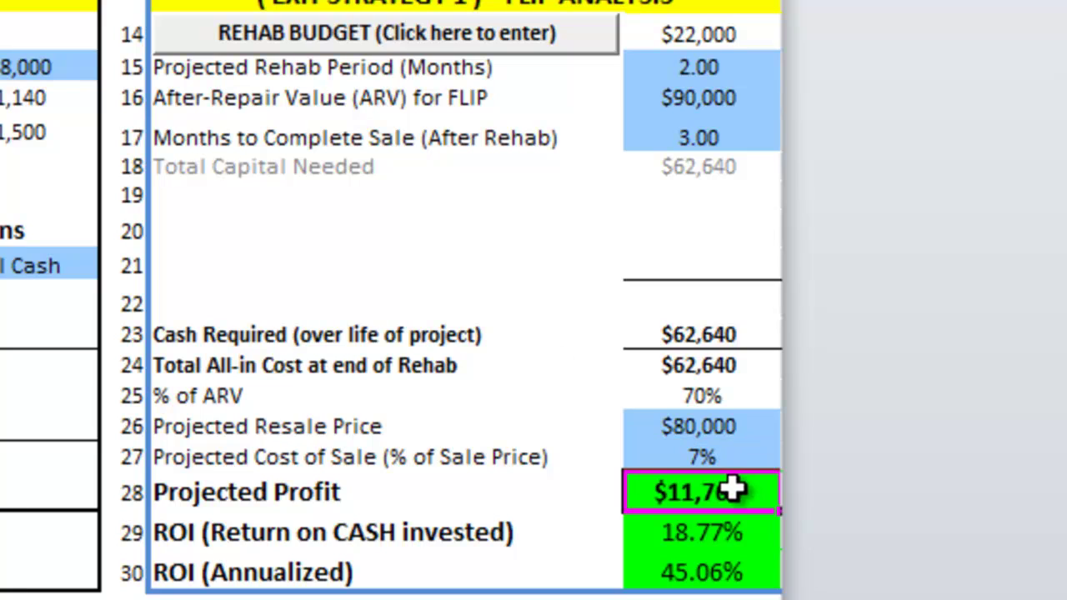
- Examine the % of ARV, resale price, cost of sale and projected profit figures in the flip analysis
left_click(685, 396)
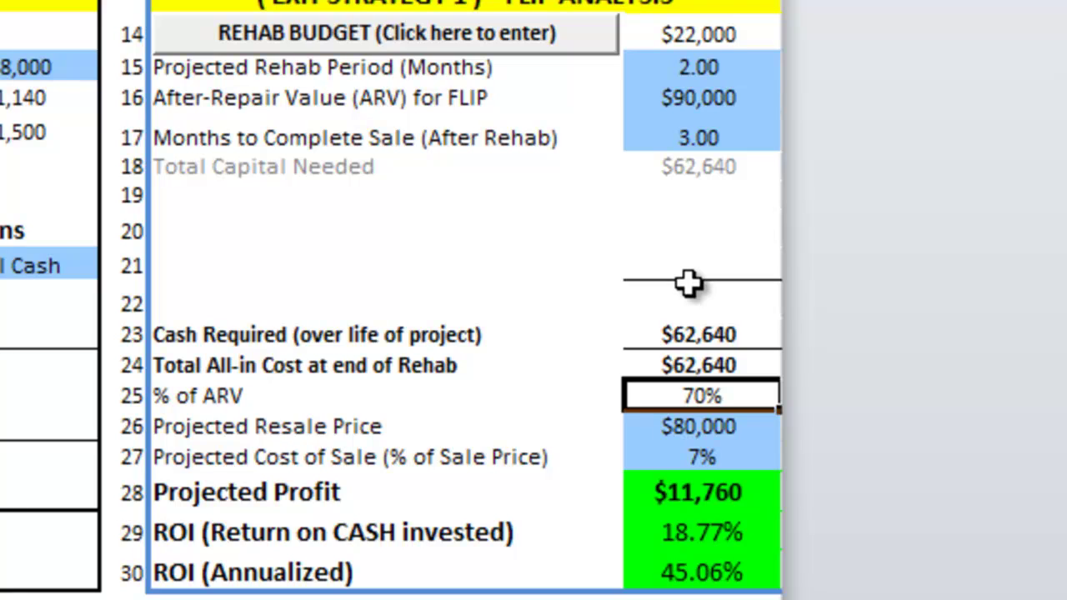
key("Down")
key("Down")
key("Down")
key("Up")
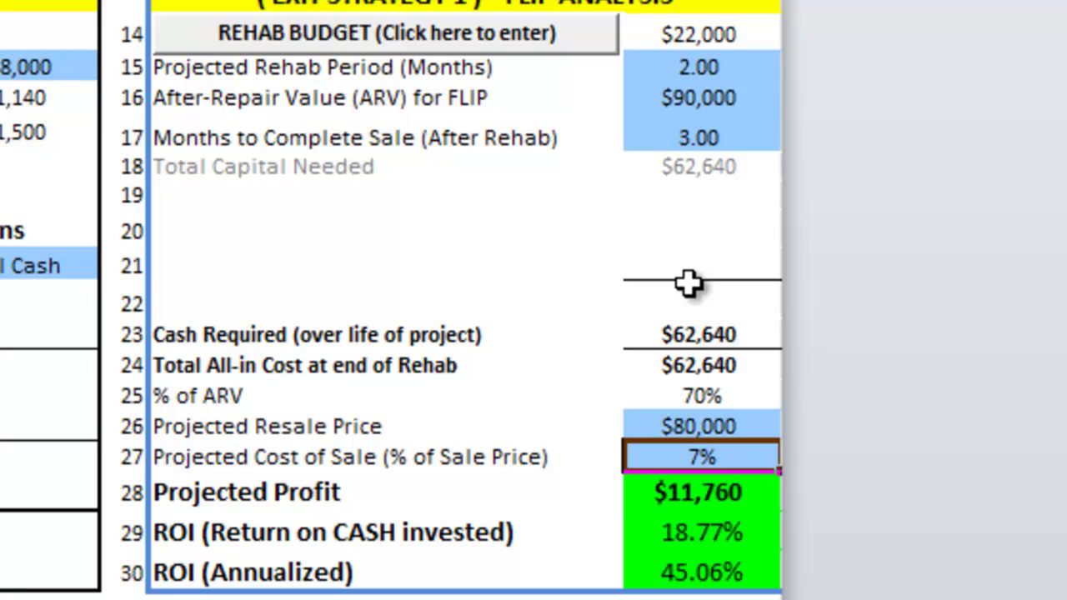
key("Up")
key("Down")
key("Down")
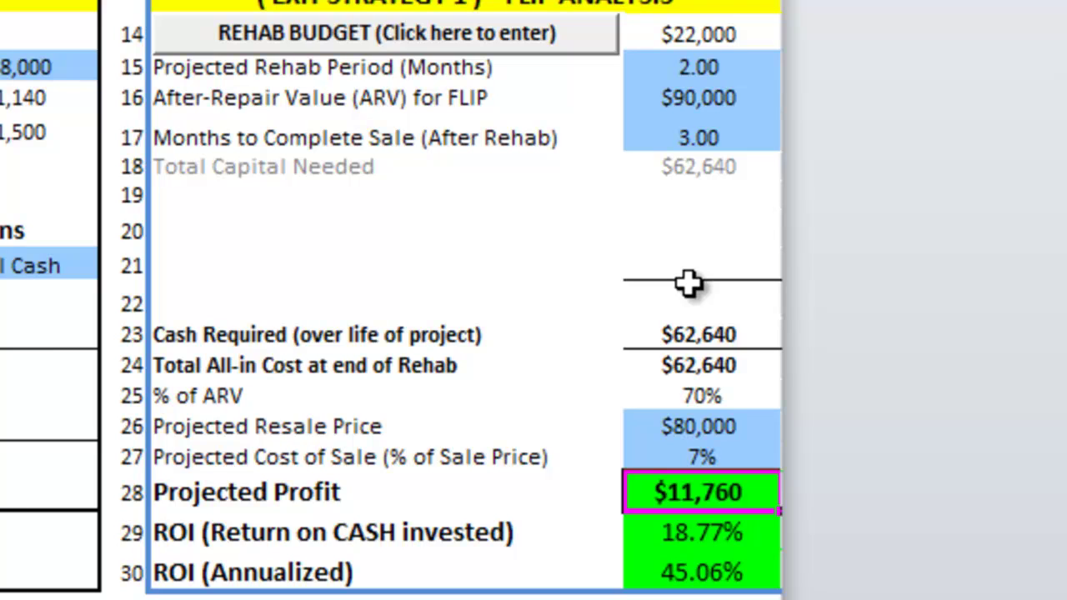
- Set the projected resale price back to $90,000
key("Up")
key("Up")
key("Down")
key("Up")
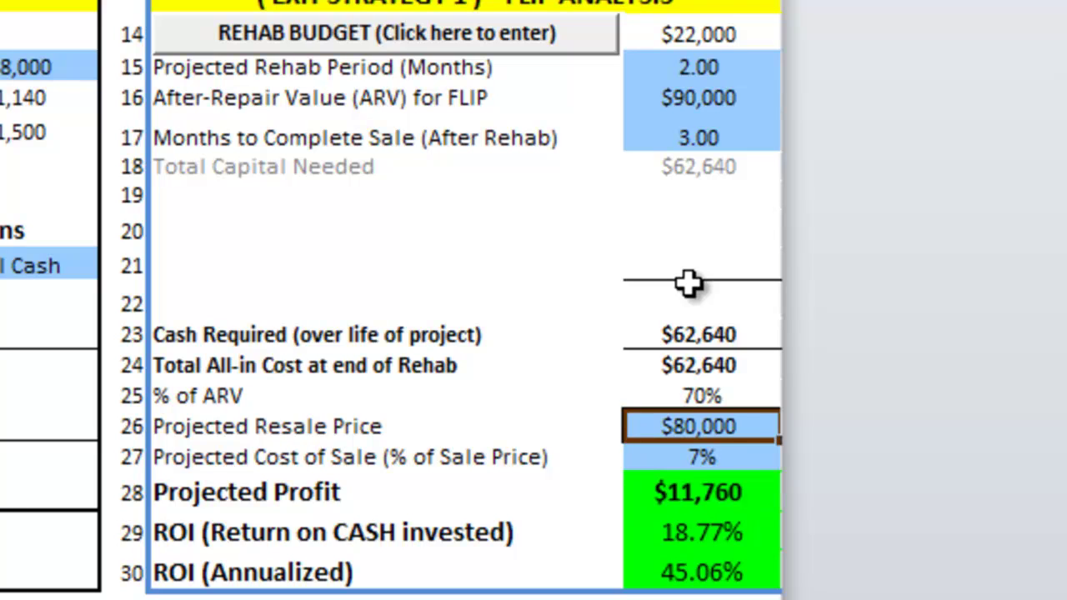
type("90000")
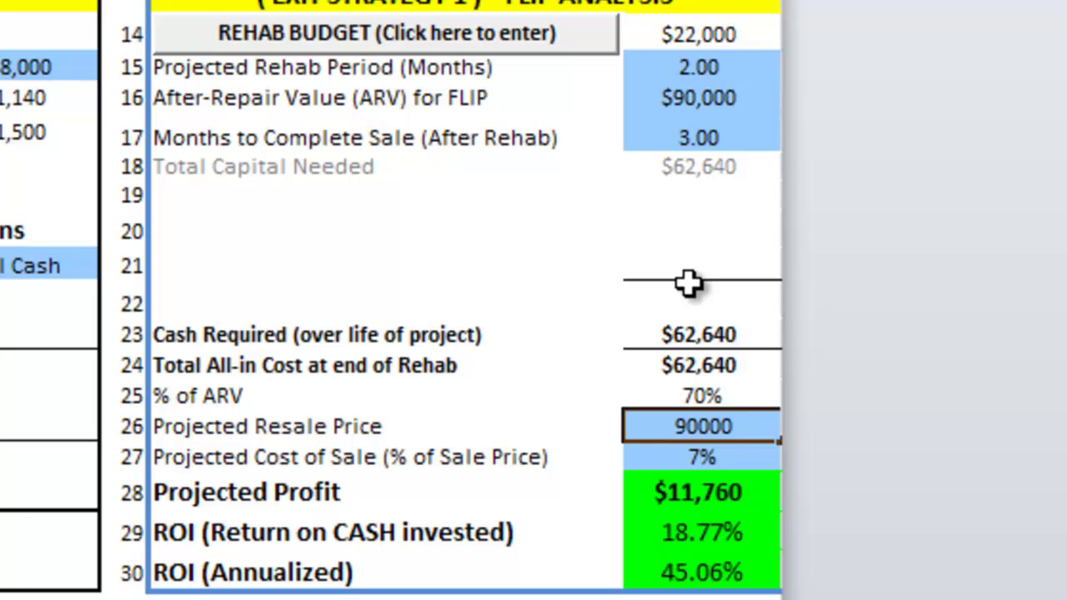
key("Return")
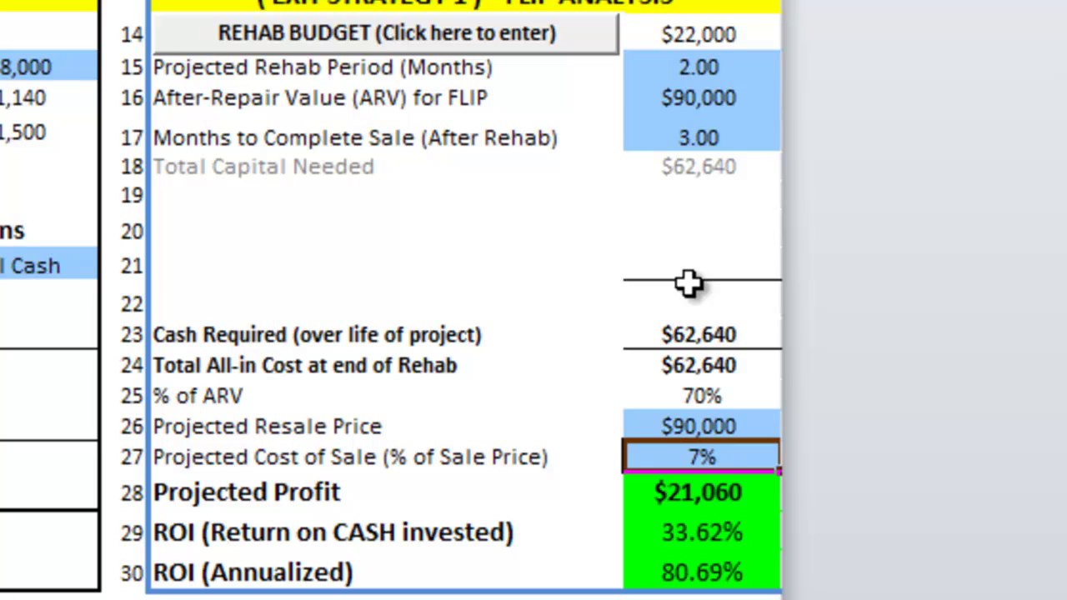
- Set the projected cost of sale to 12% of the sale price
type("12")
key("Return")
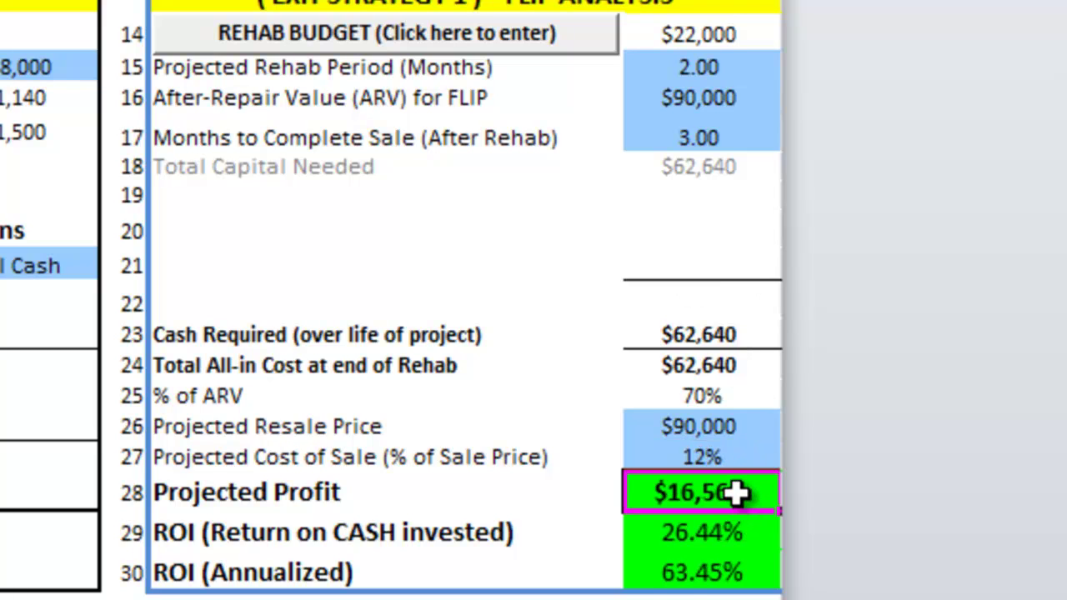
left_click(720, 396)
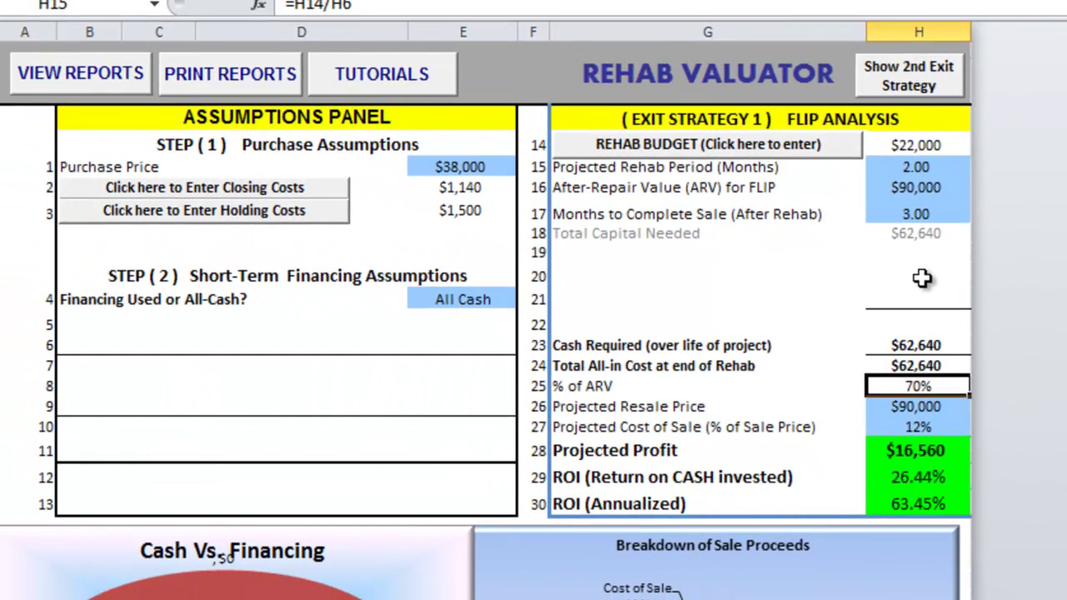
- Open the Offer Calculator sheet and examine the ARV, max % of ARV, repairs, closing and holding costs of the scenarios
left_click(321, 598)
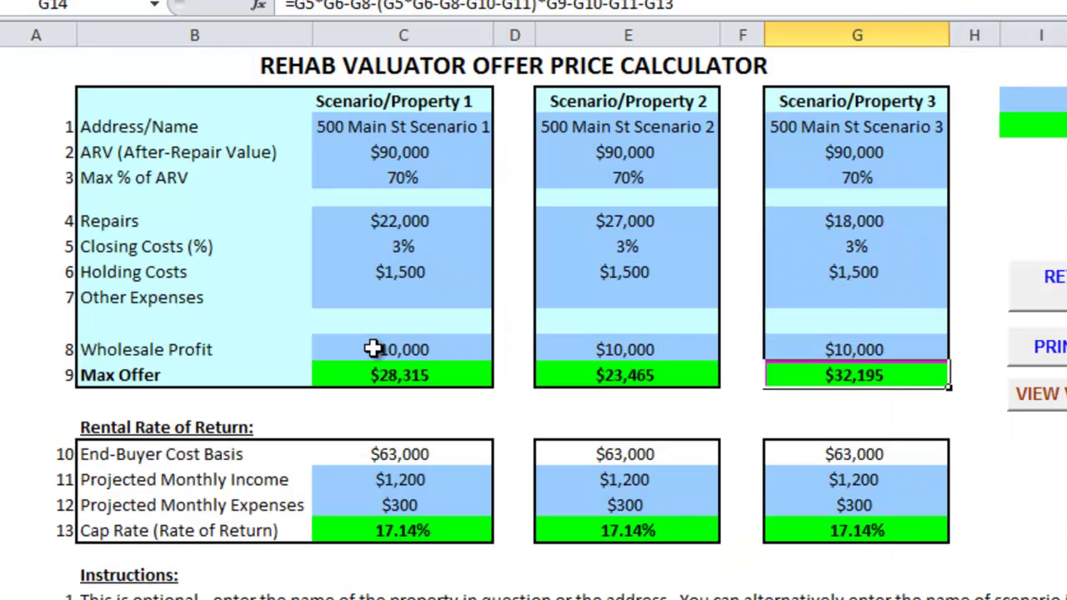
left_click(413, 158)
left_click(640, 159)
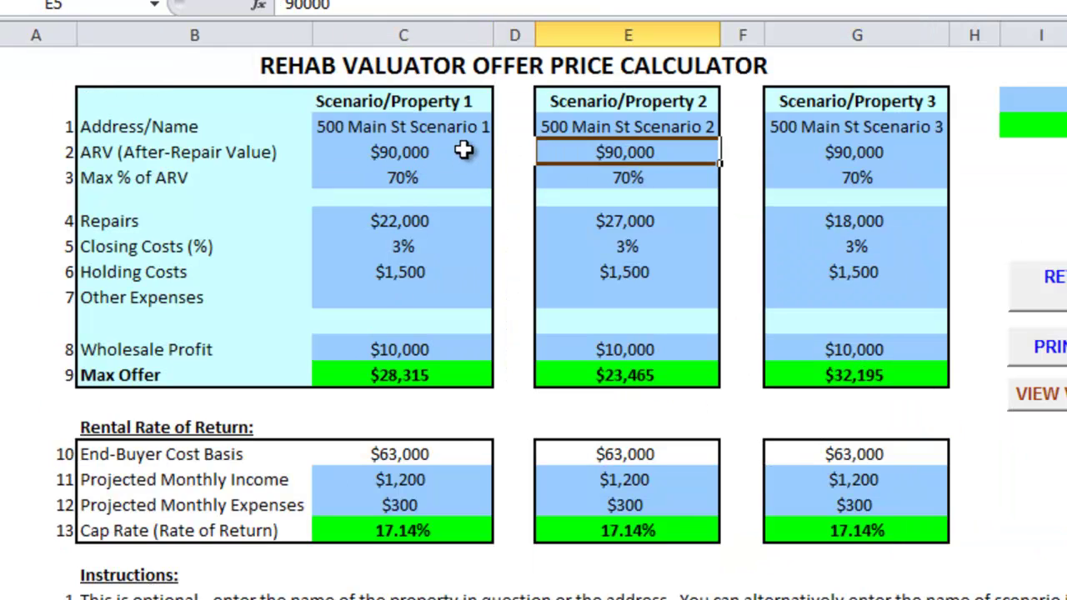
left_click(437, 158)
left_click(417, 178)
left_click(408, 220)
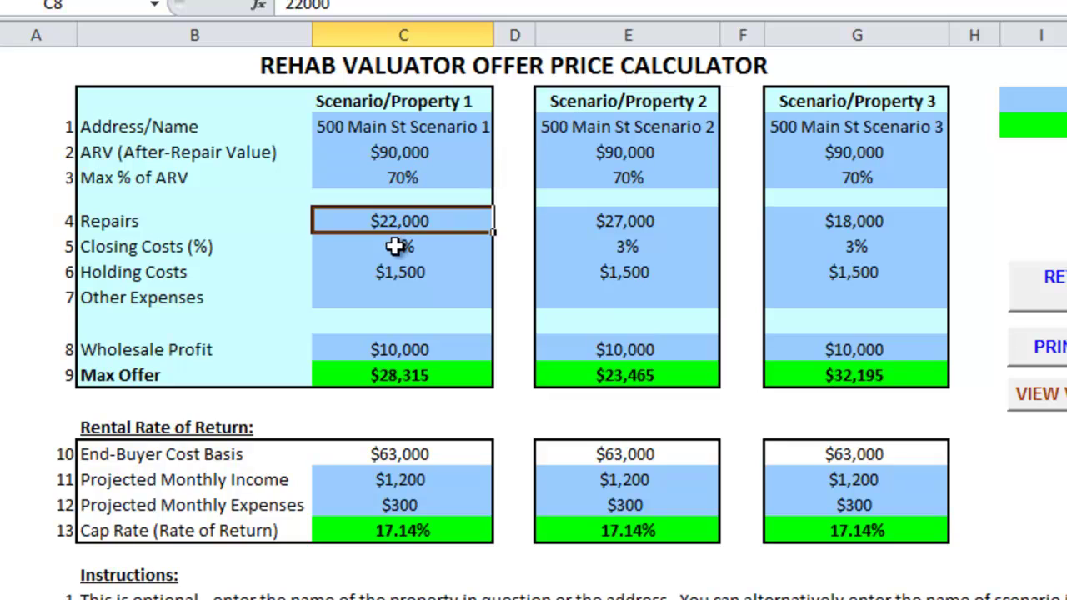
left_click(394, 245)
left_click(390, 270)
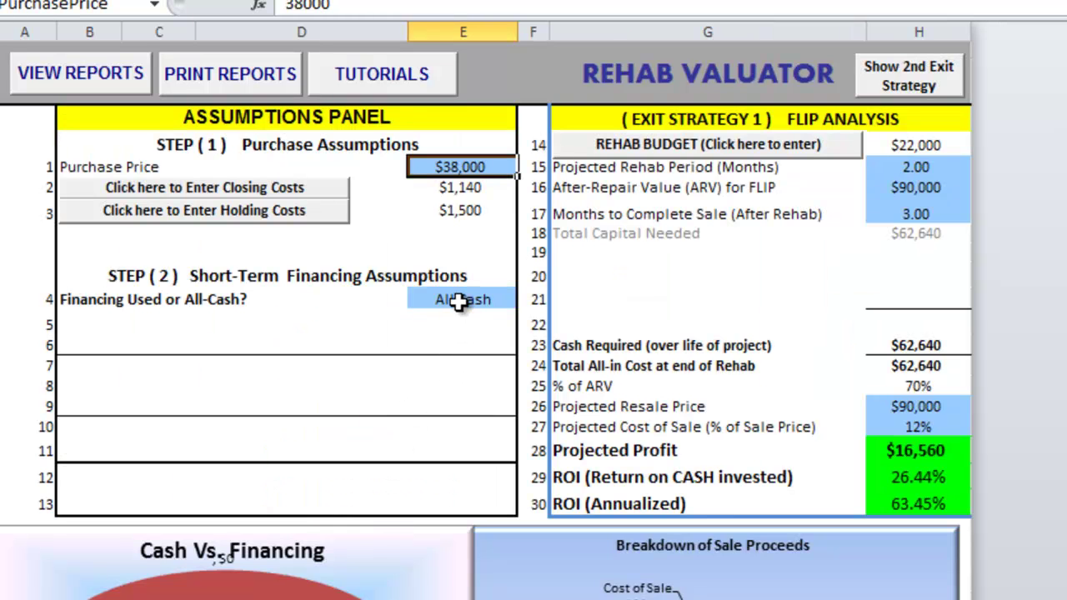
- On the Rehab and Flip or Hold Analysis sheet, change the short-term funding from All Cash to Financing
left_click(460, 301)
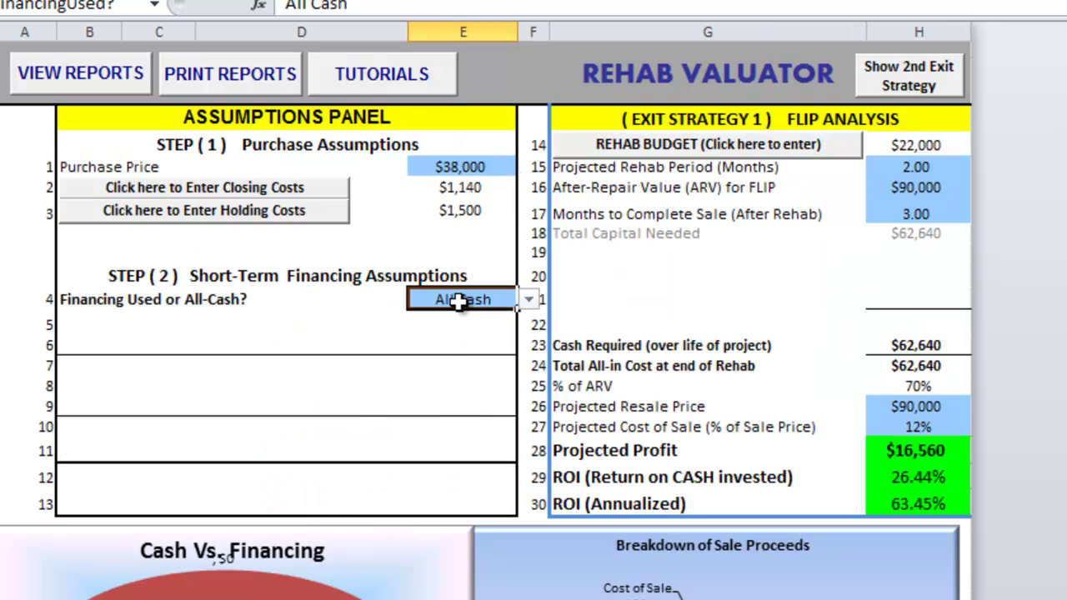
left_click(534, 297)
left_click(513, 315)
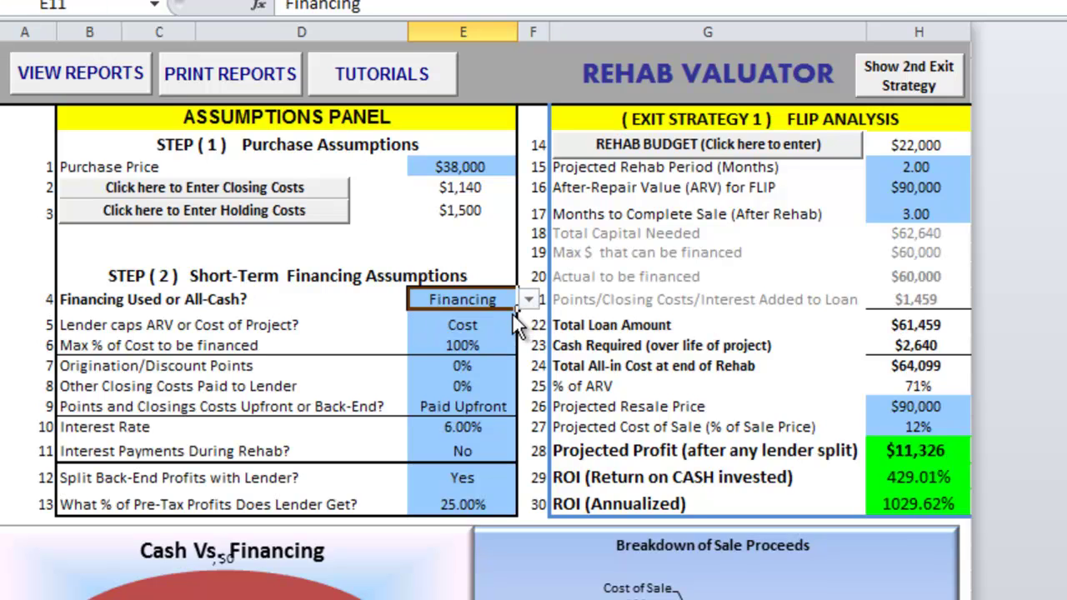
left_click(477, 342)
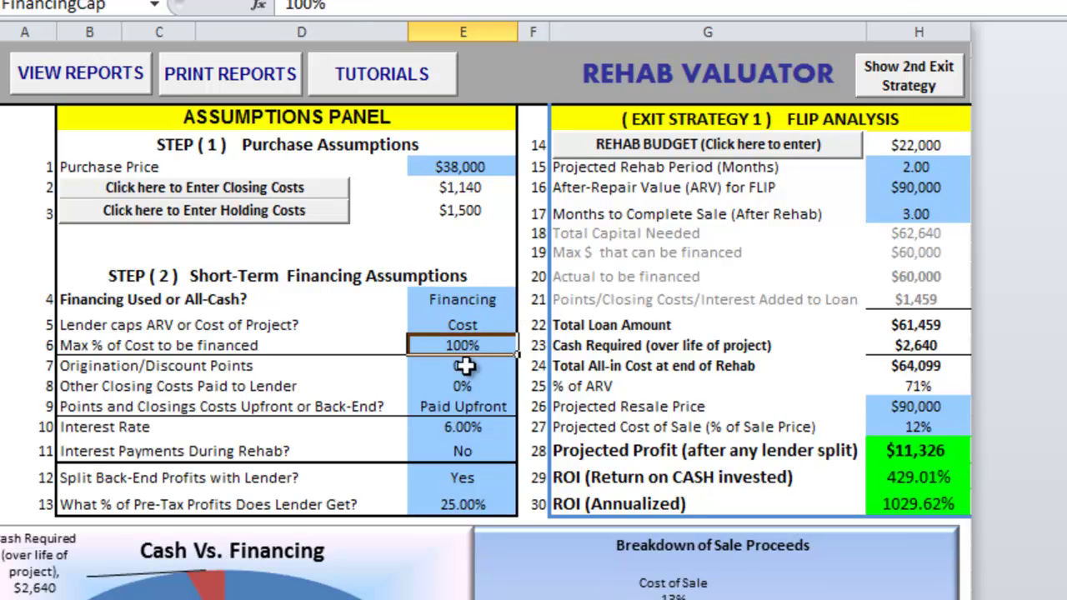
- Set the option to split back-end profits with the lender to No
left_click(459, 476)
left_click(529, 475)
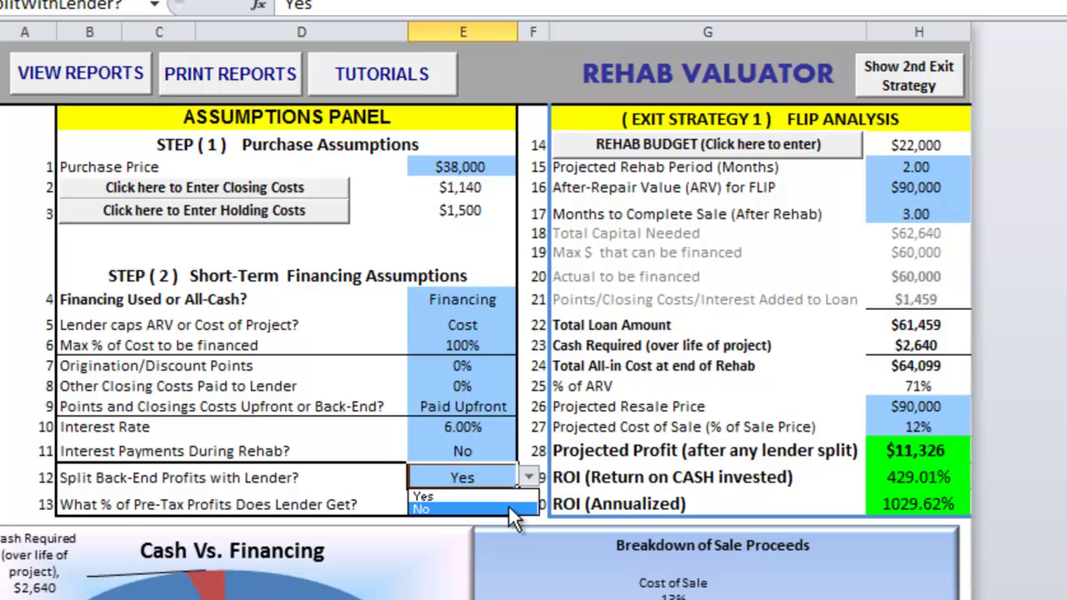
left_click(510, 508)
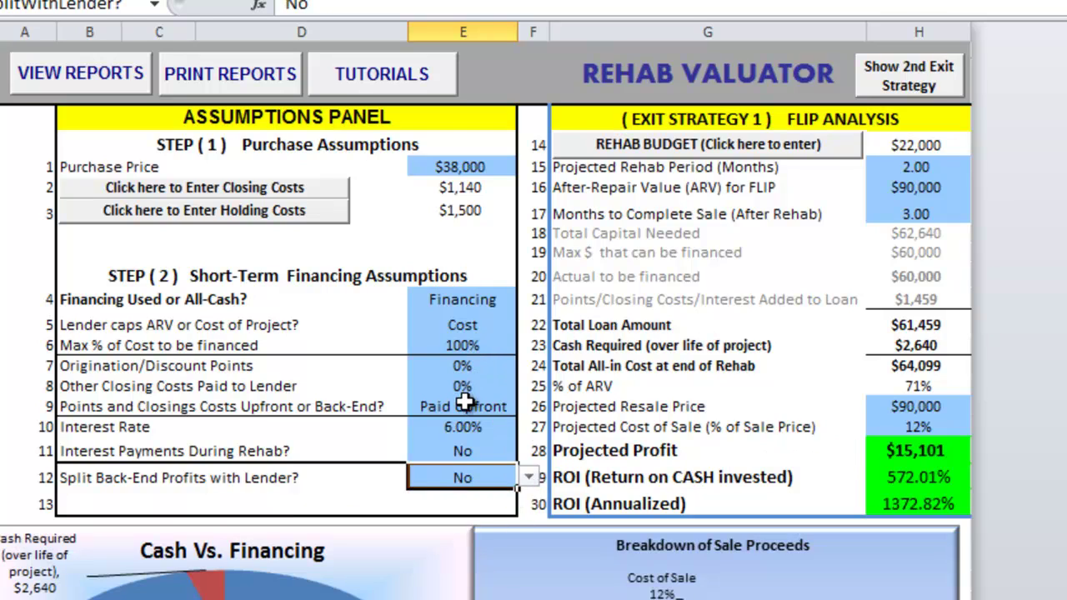
- Set the short-term financing interest rate to 8% and check the % of ARV
left_click(461, 426)
type("8")
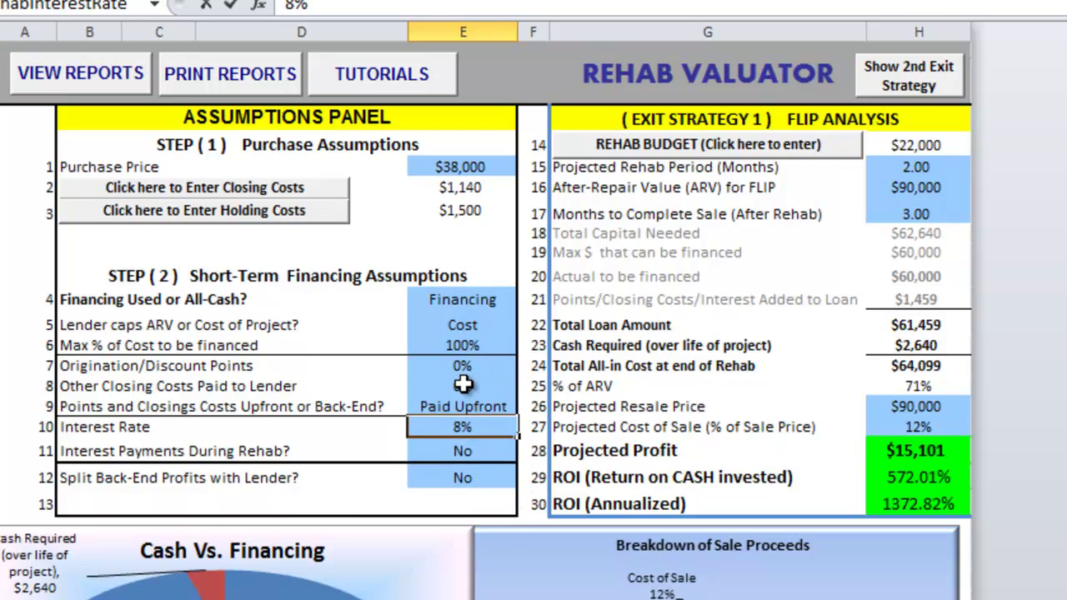
key("Return")
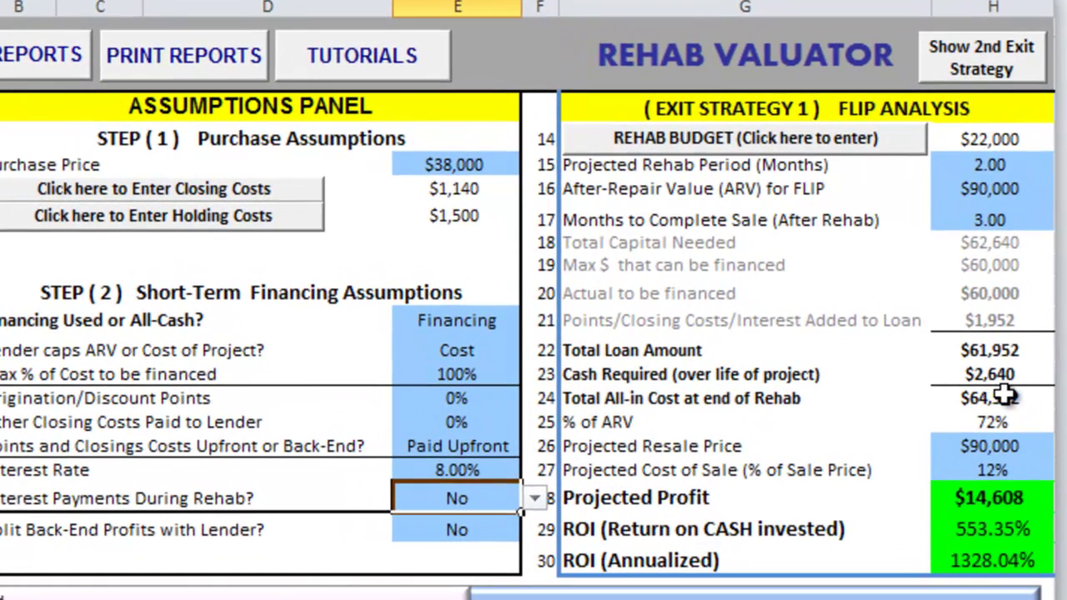
left_click(1006, 418)
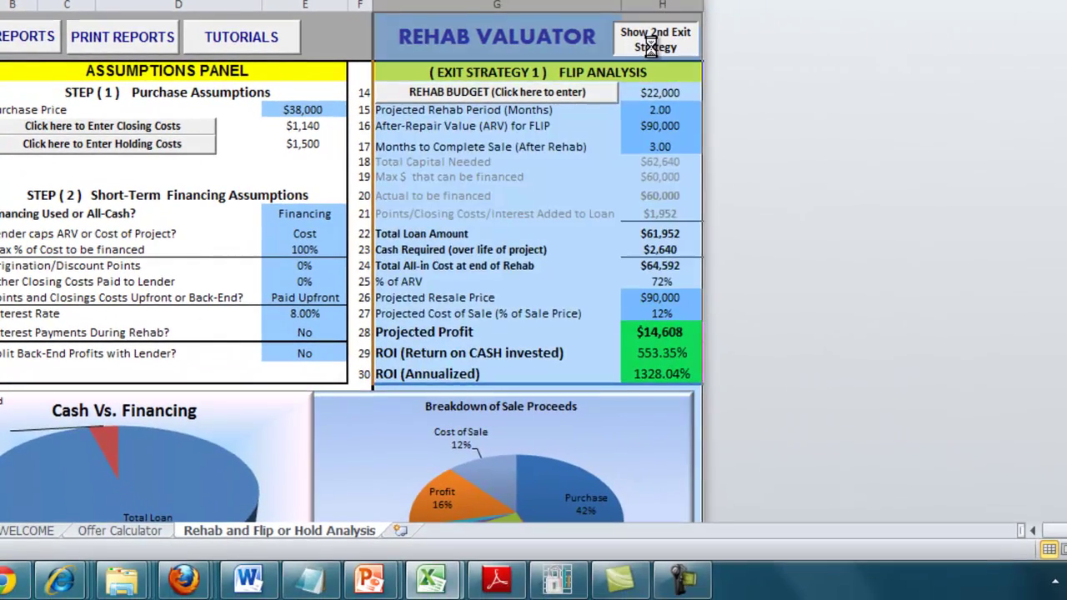
- Show the second exit strategy, the refi and hold analysis, and select its rehab budget amount
left_click(977, 80)
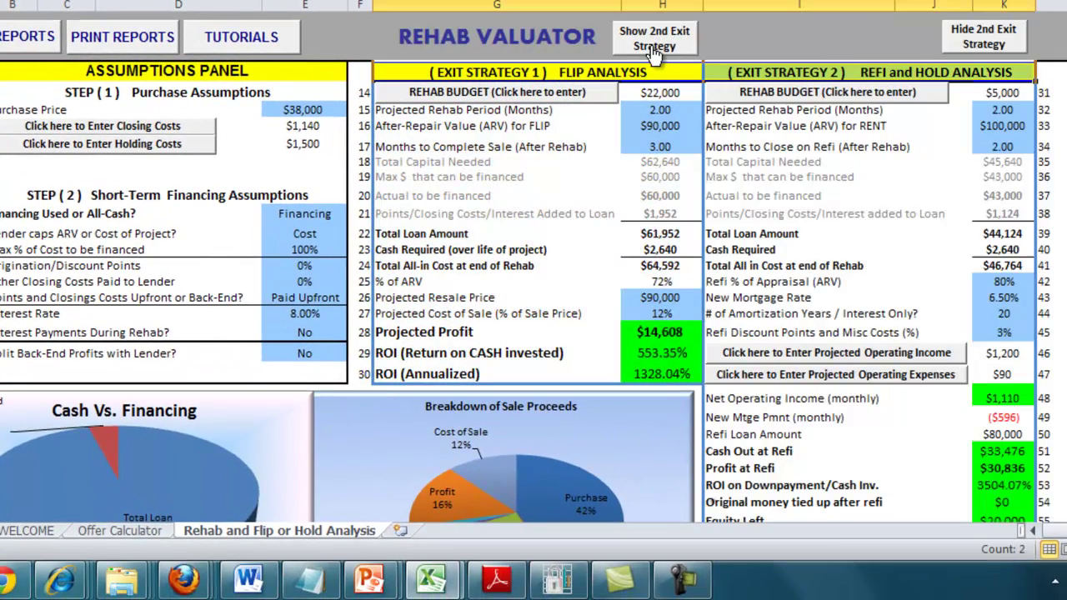
left_click(997, 92)
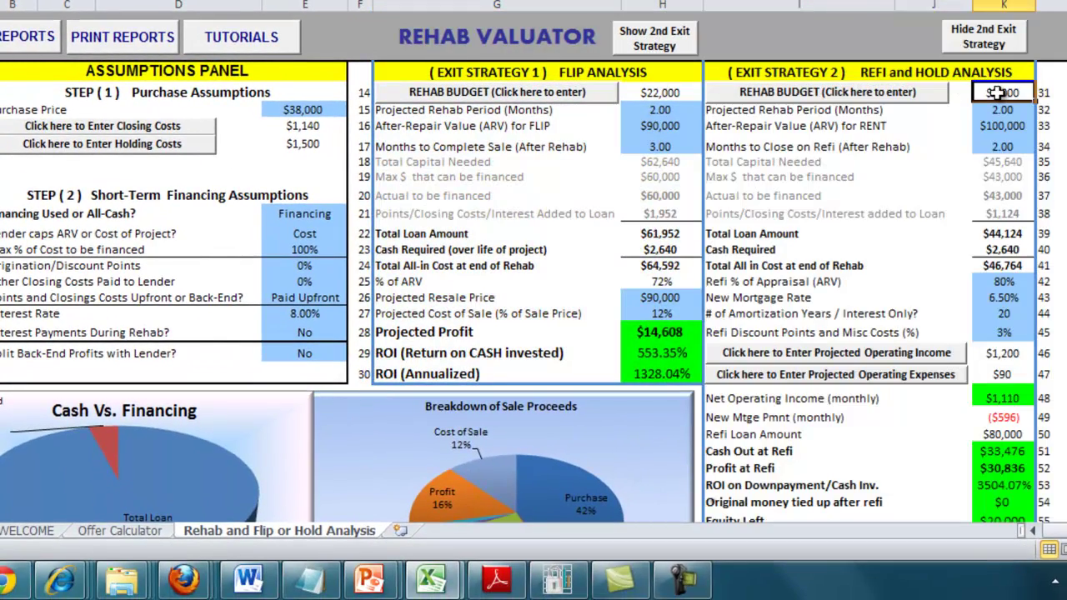
- Generate the Project Summary report from the list of viewable reports and close the list
left_click(999, 109)
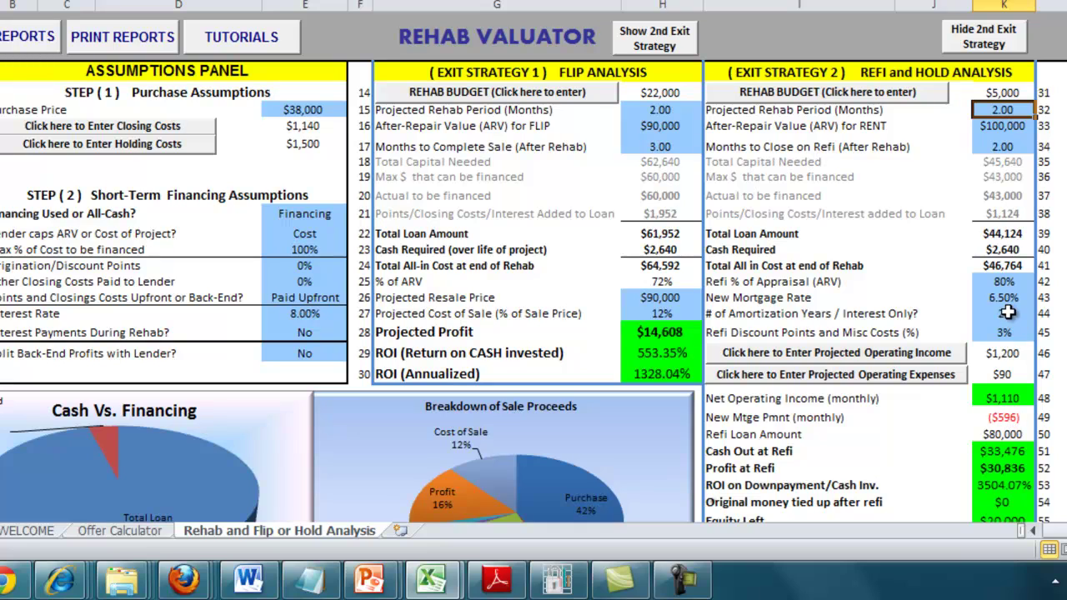
left_click(40, 51)
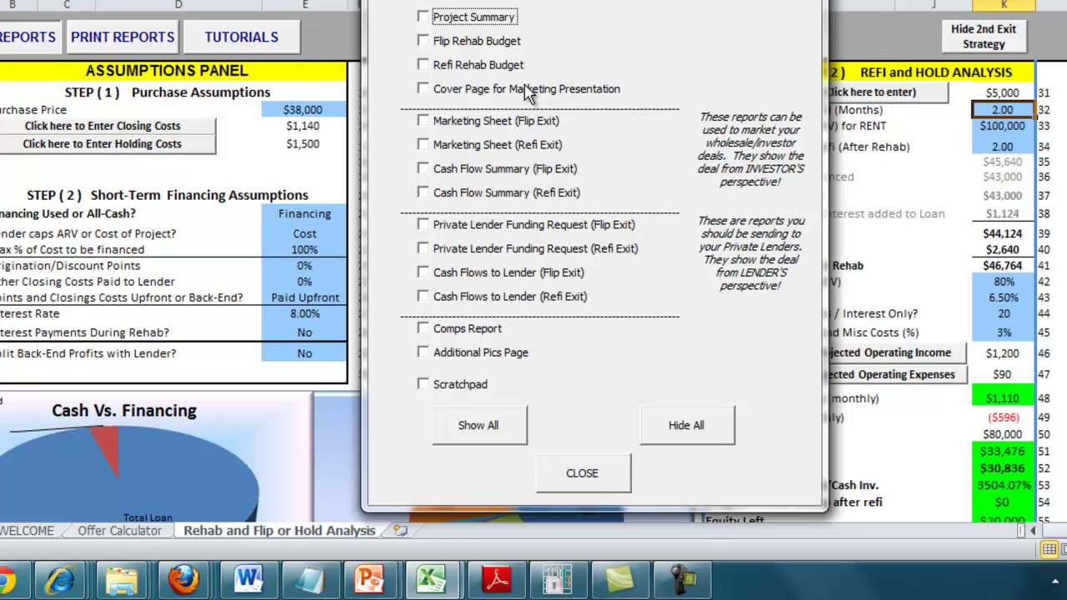
left_click(487, 18)
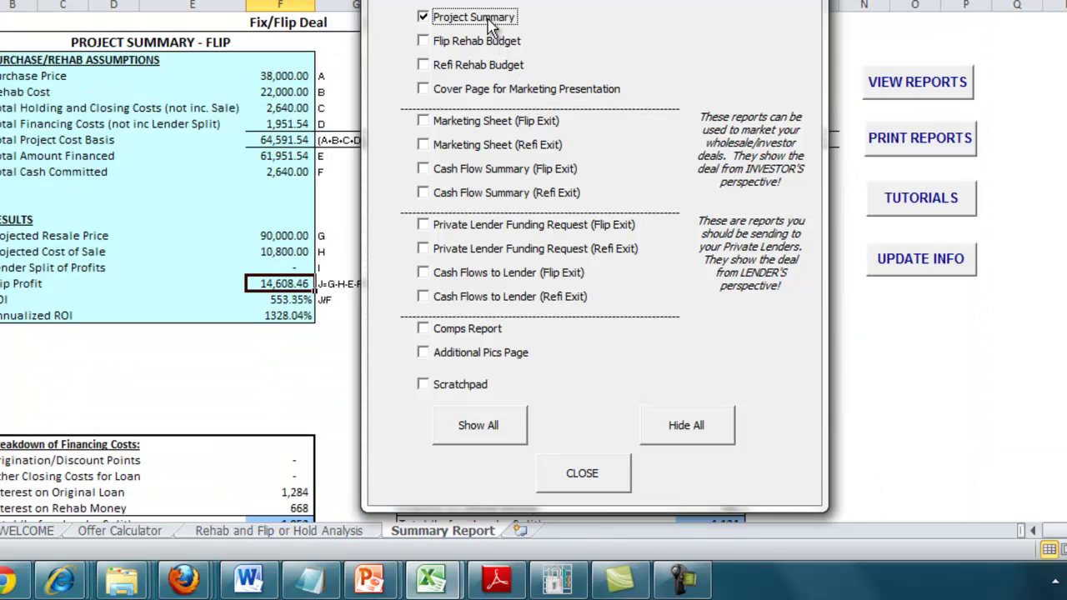
left_click(557, 473)
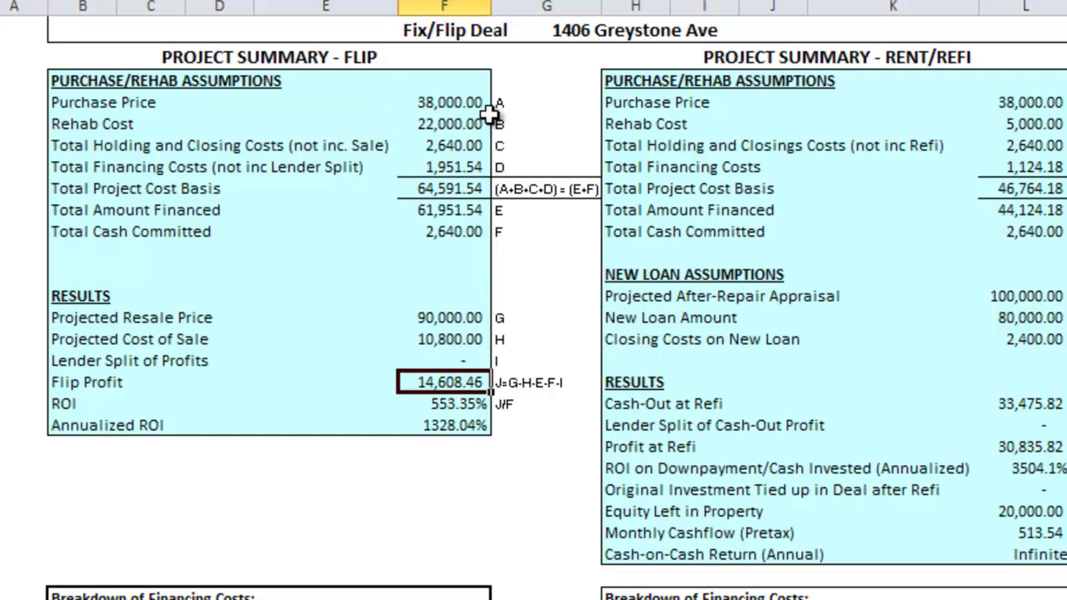
- Review the flip project summary row by row, from Purchase Price through cost basis and resale price to Flip Profit
left_click(463, 103)
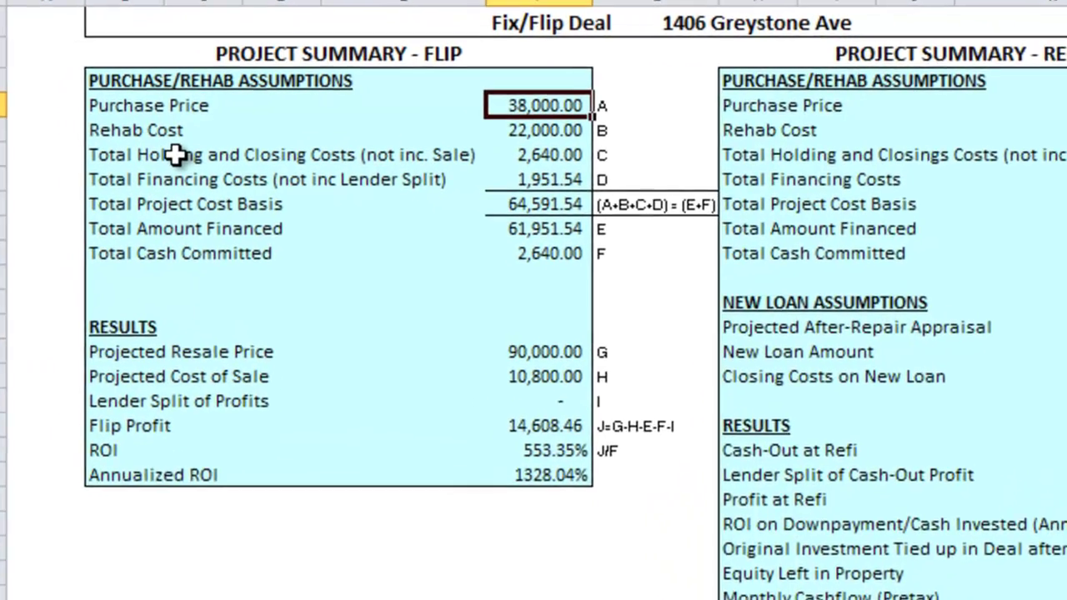
key("Down")
key("Down")
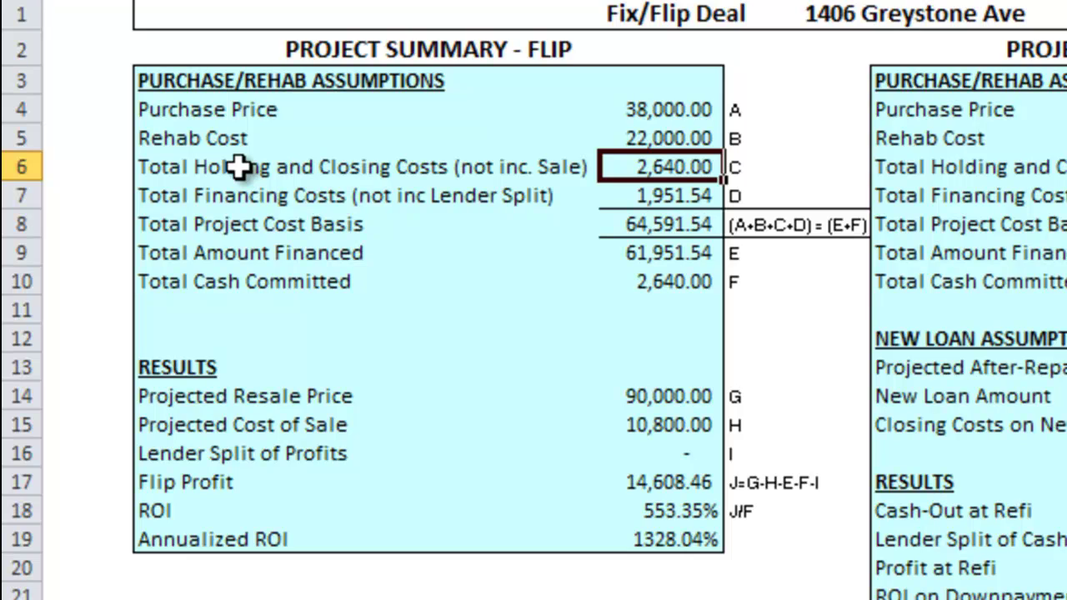
key("Down")
key("Down")
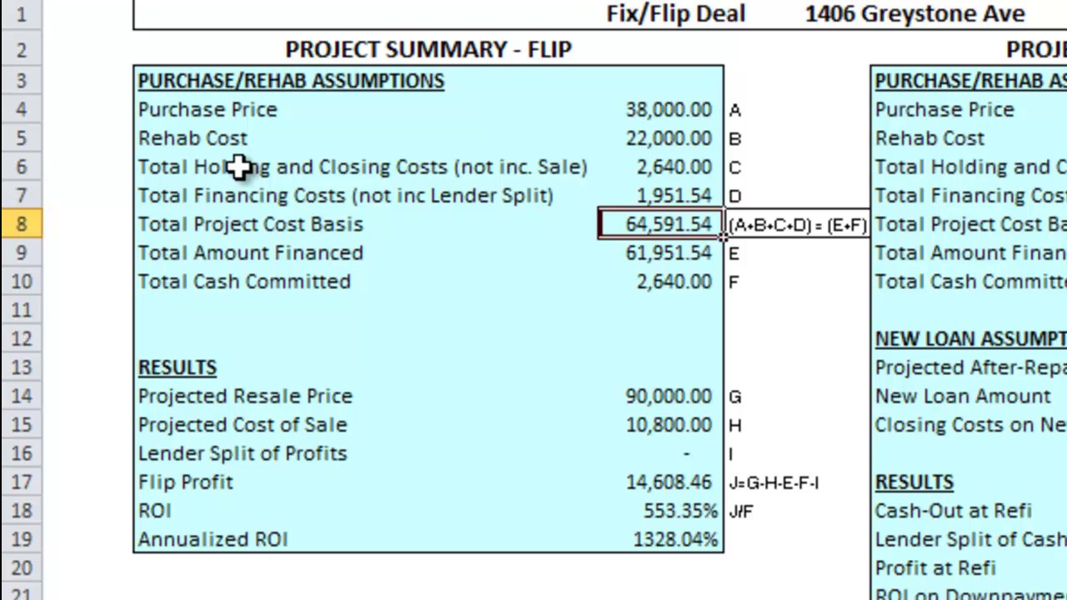
key("Down")
key("Down")
key("Down")
key("Down")
key("Down")
key("Down")
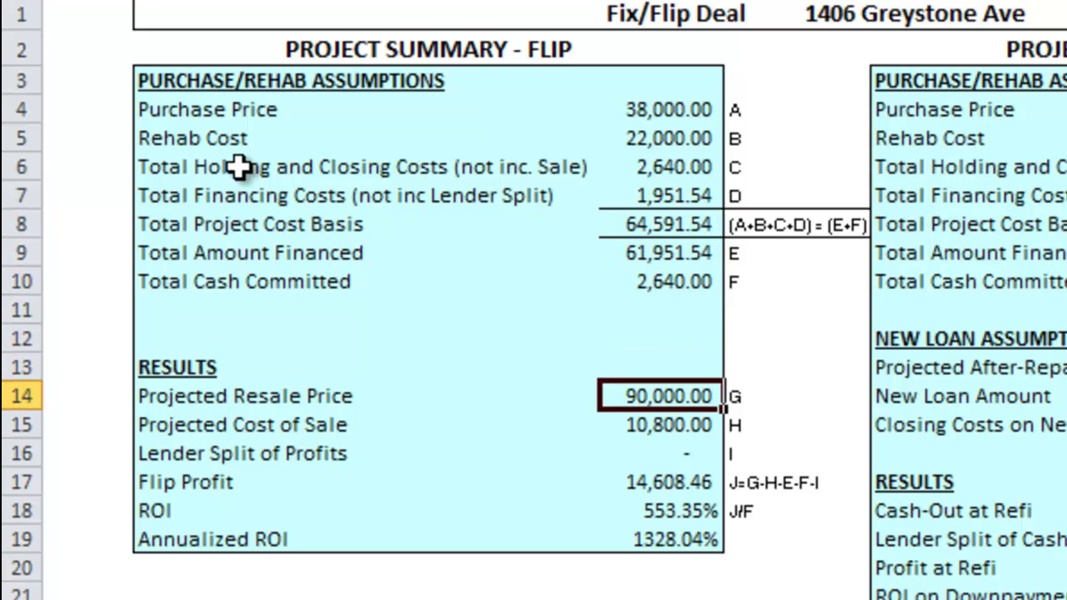
key("Down")
key("Down")
key("Down")
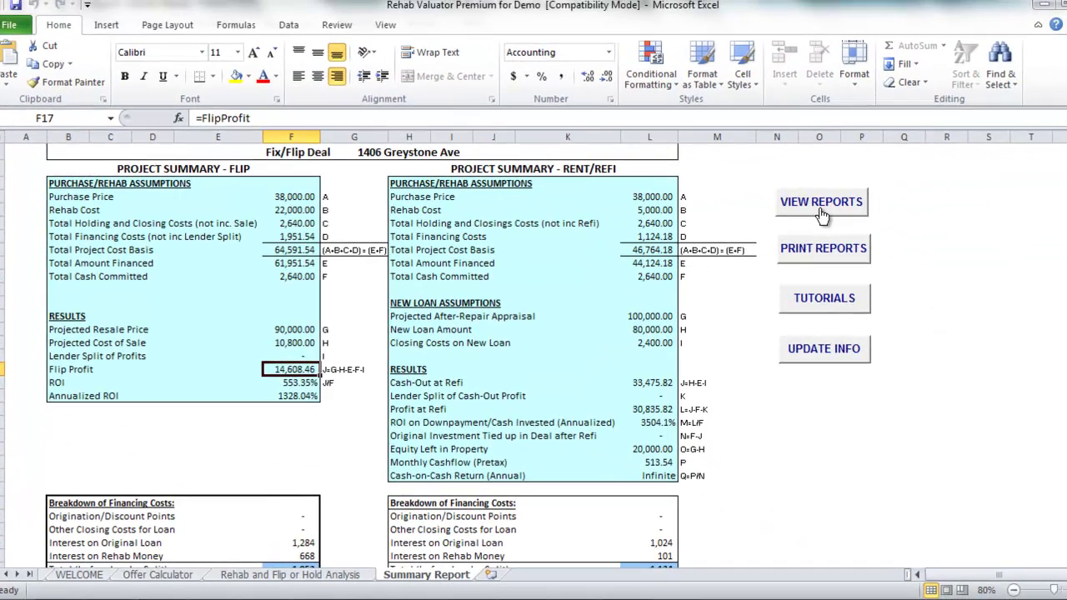
- Check the list of viewable reports and generate a print preview of the full presentation for a private lender with flip exit
left_click(820, 208)
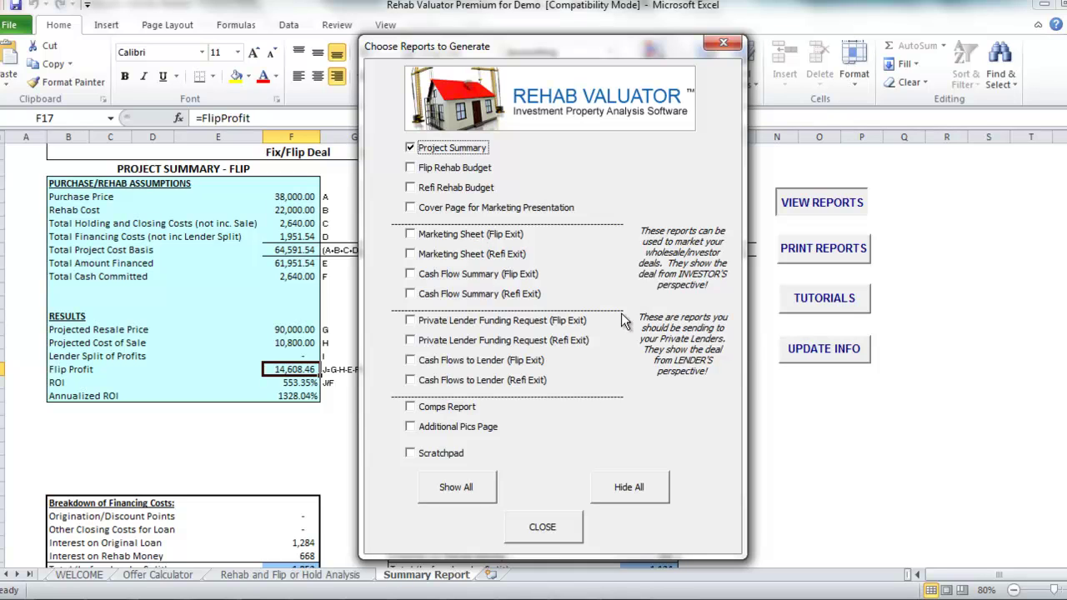
left_click(542, 526)
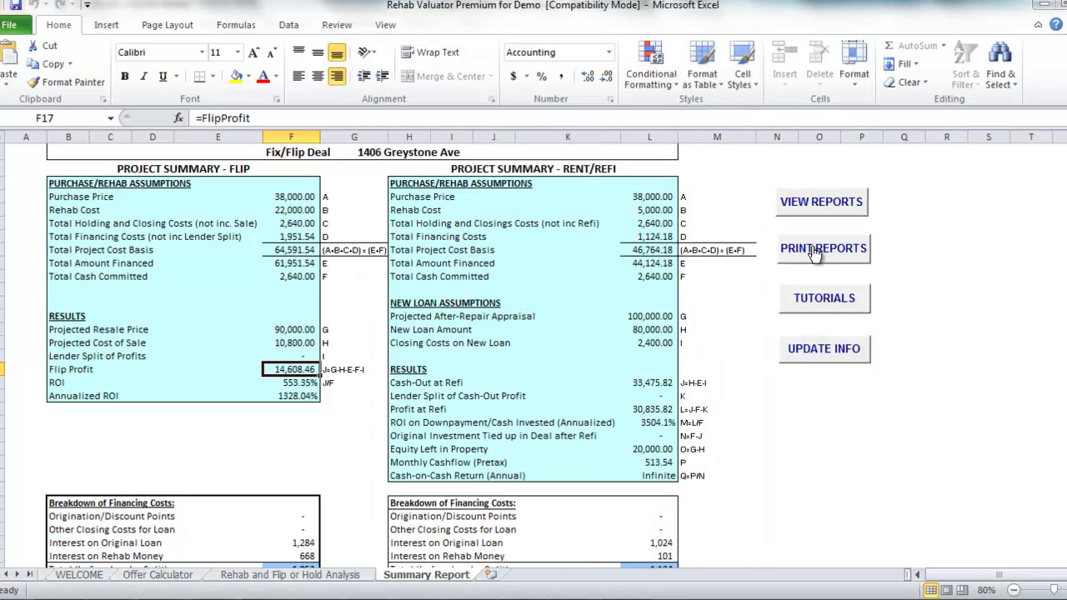
left_click(815, 252)
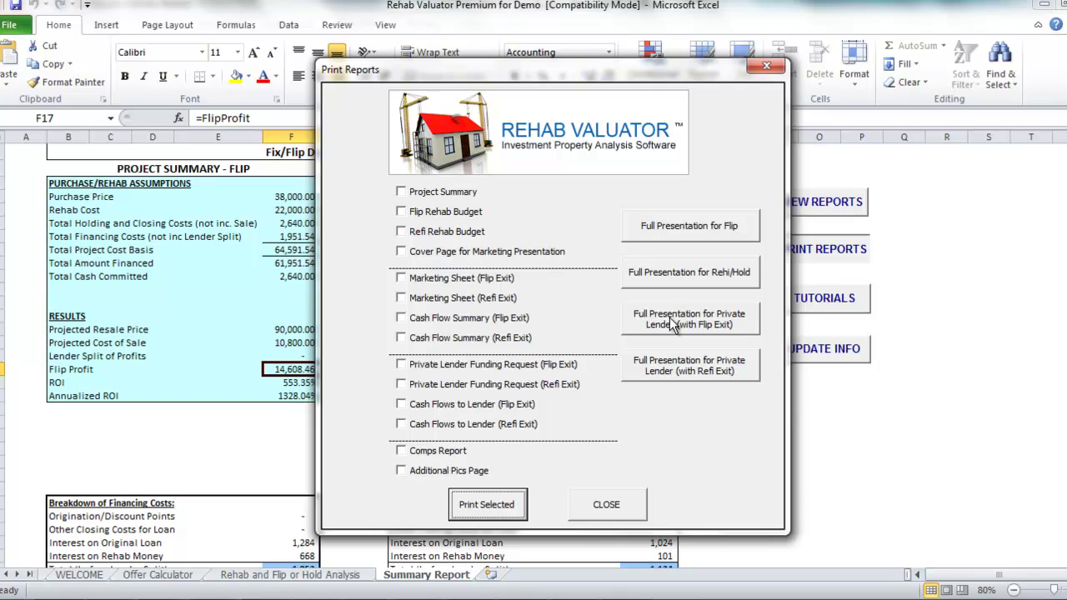
left_click(672, 324)
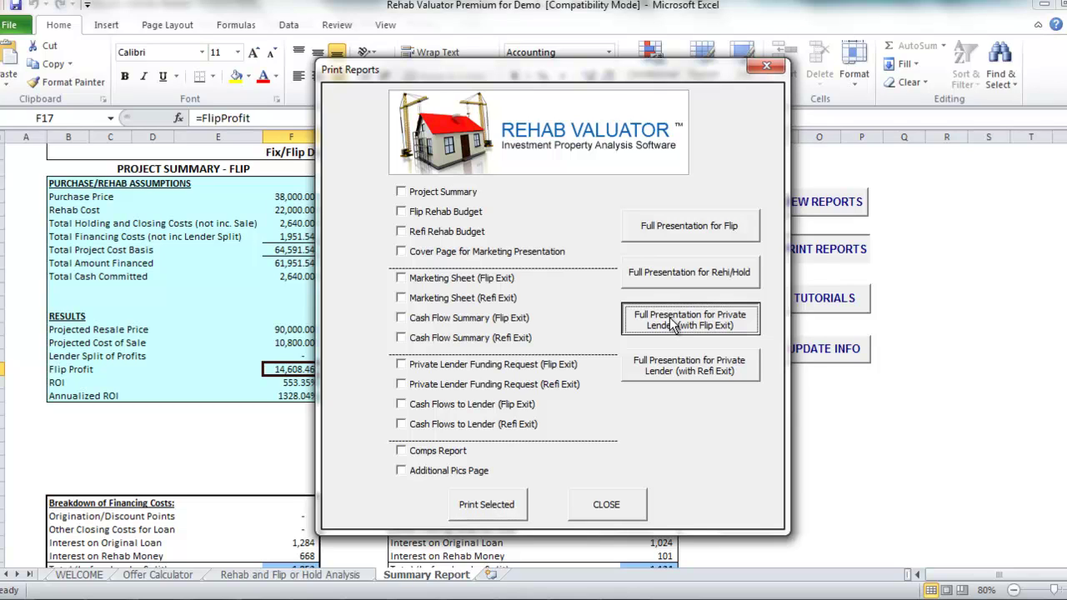
left_click(471, 505)
left_click(496, 339)
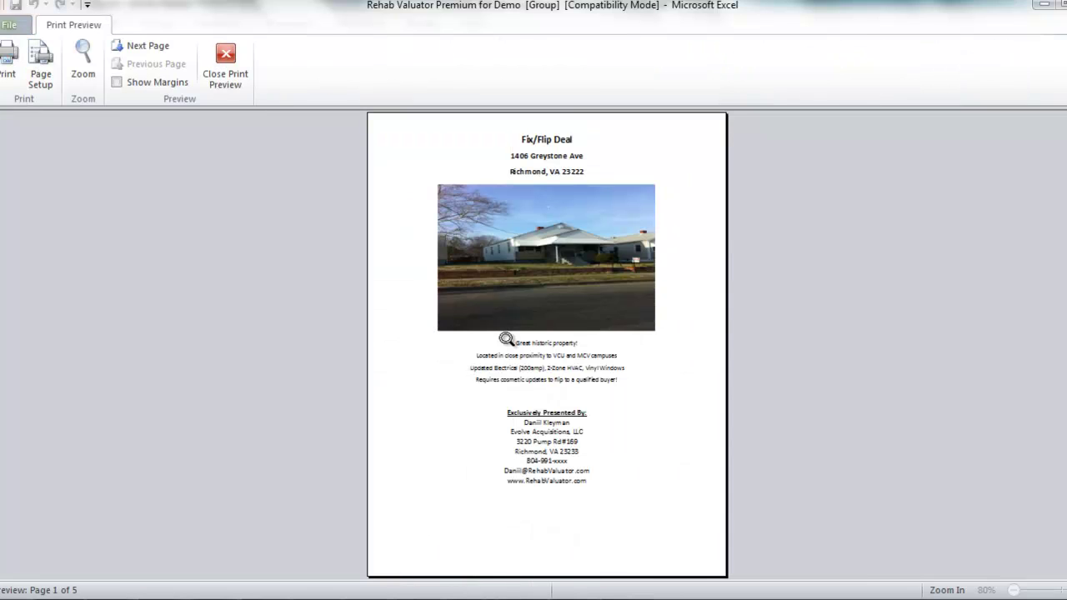
- Look through every page of the private lender presentation and close the print preview
left_click(140, 46)
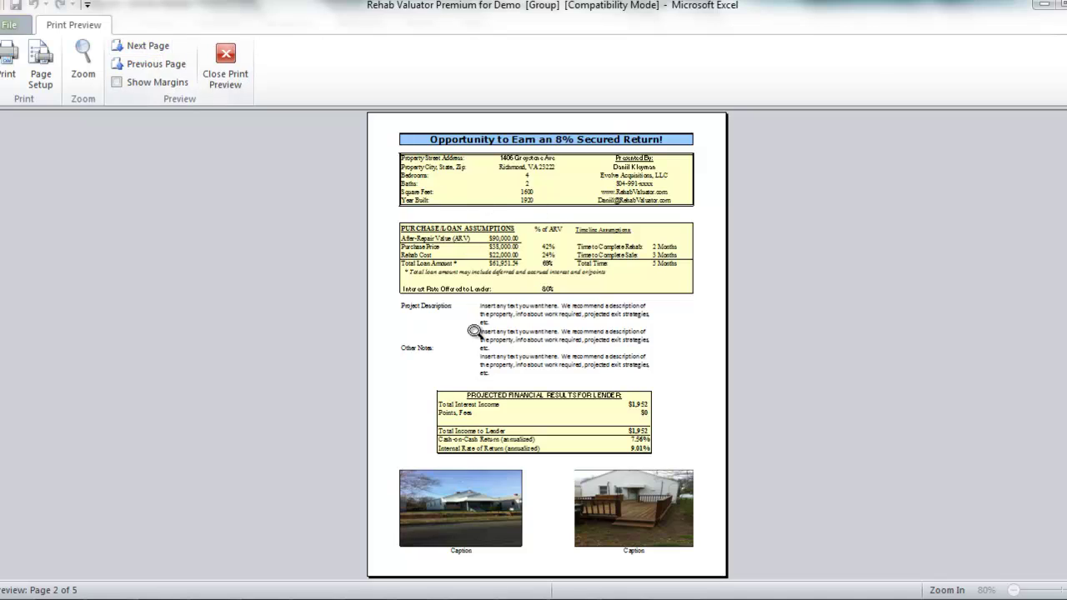
left_click(138, 46)
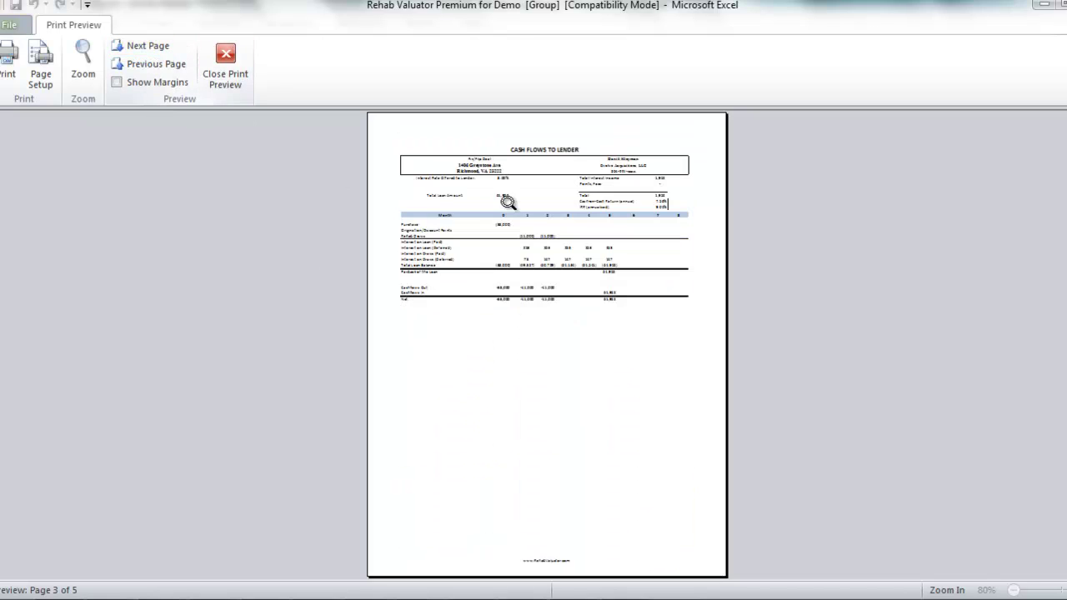
left_click(142, 45)
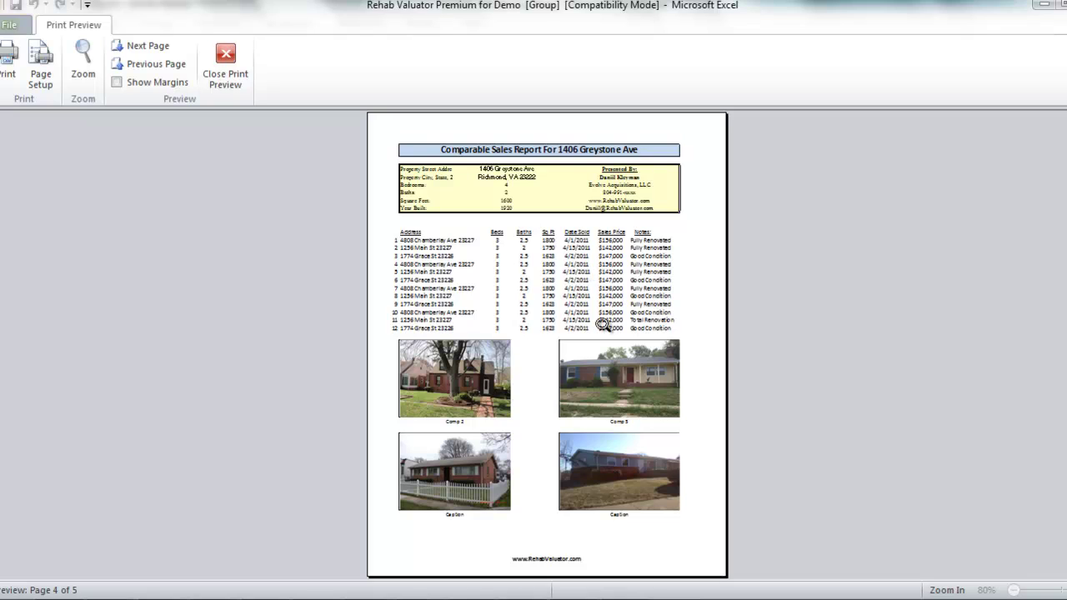
left_click(142, 46)
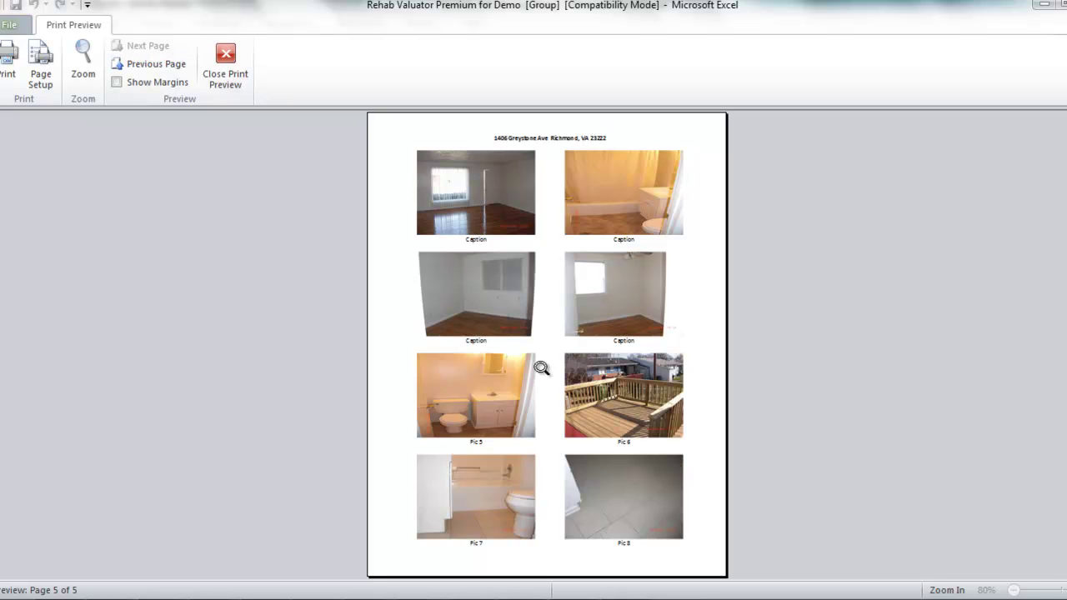
left_click(225, 60)
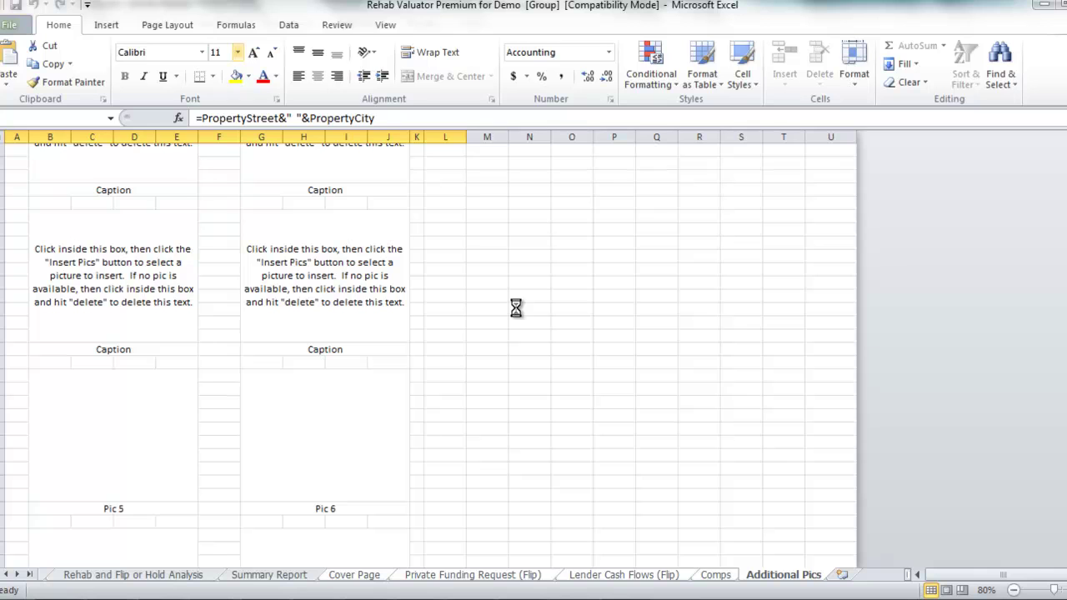
left_click(514, 289)
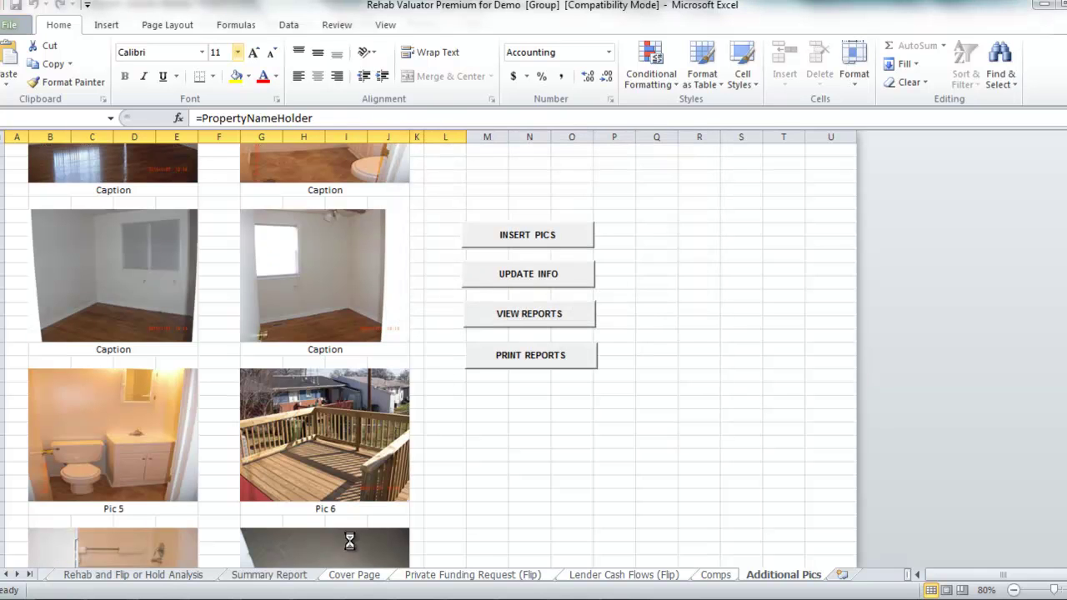
- Revisit the Summary Report, Rehab and Flip or Hold Analysis, and Offer Calculator sheets, returning to the flip or hold analysis
left_click(271, 574)
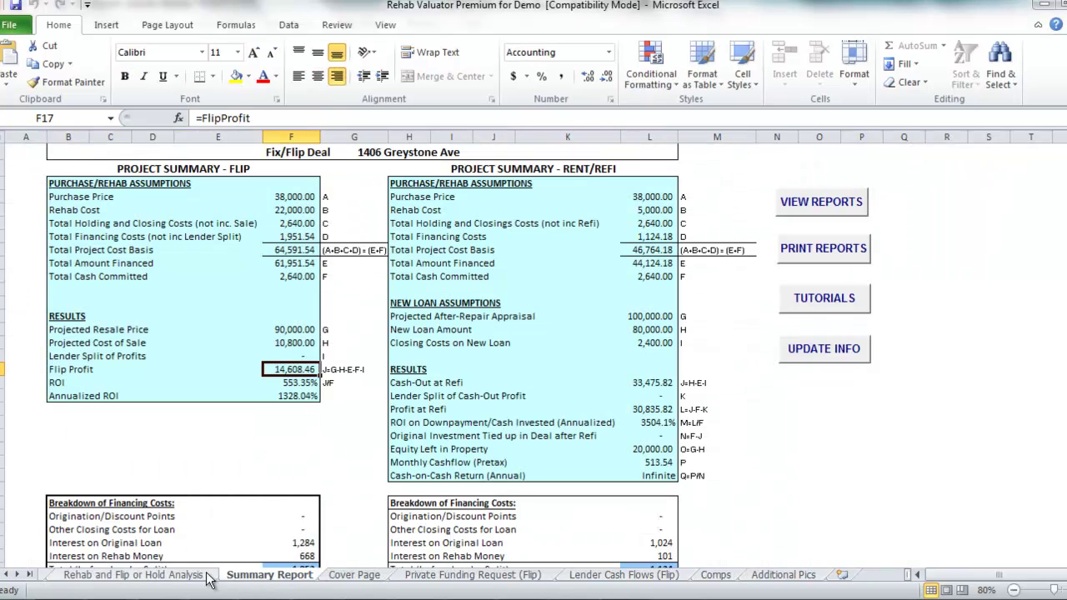
left_click(207, 575)
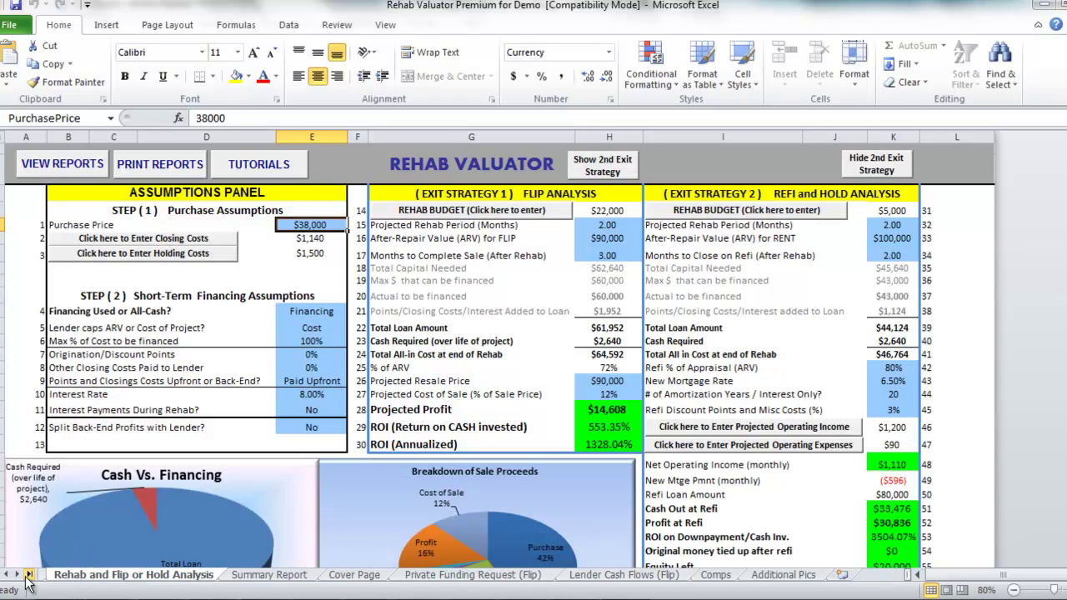
left_click(16, 575)
left_click(85, 577)
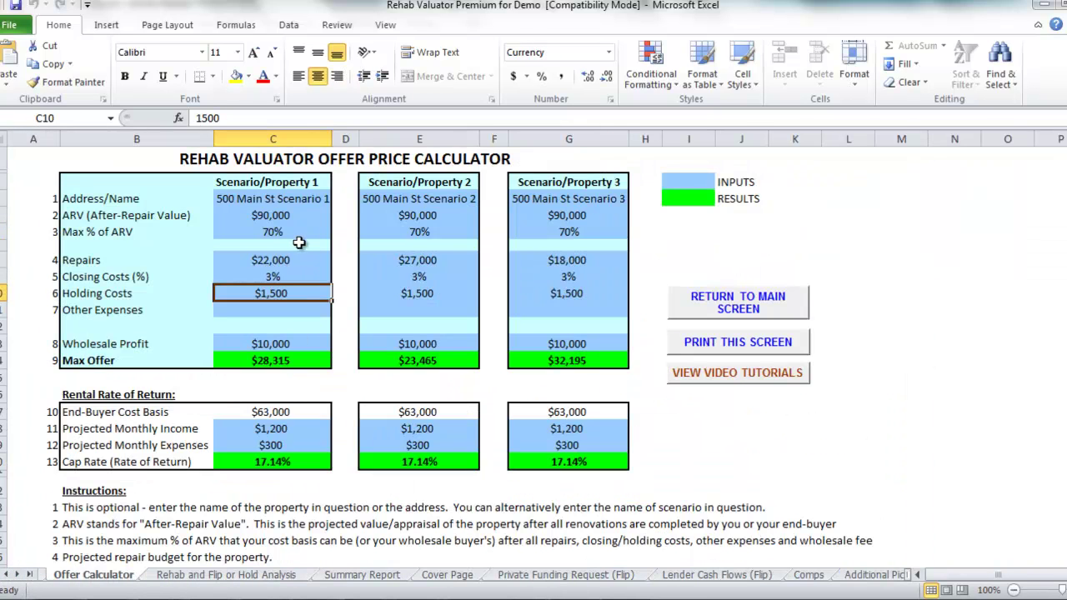
left_click(208, 577)
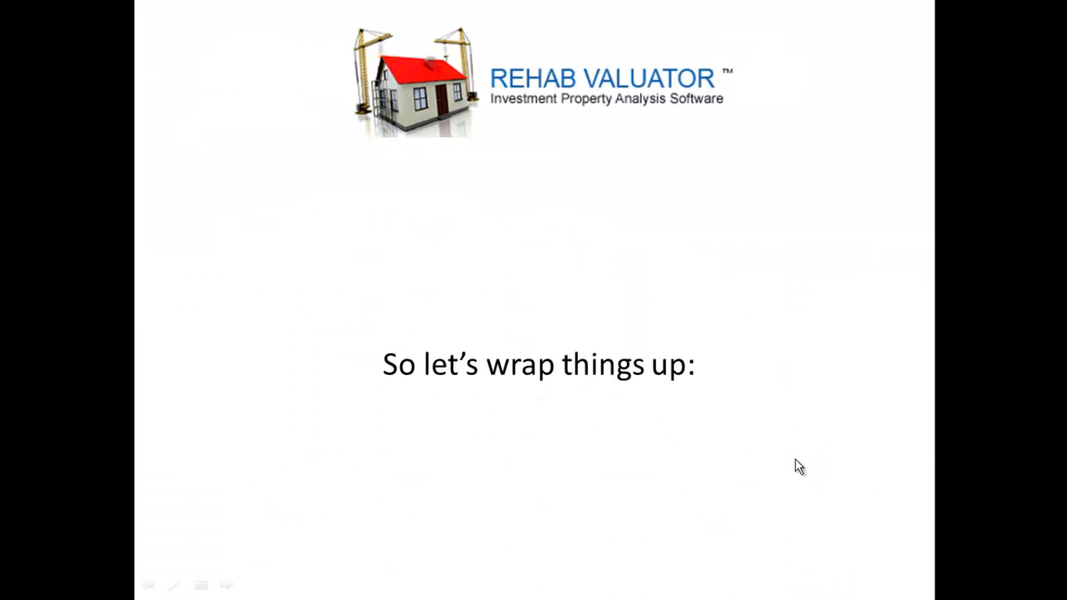
left_click(801, 465)
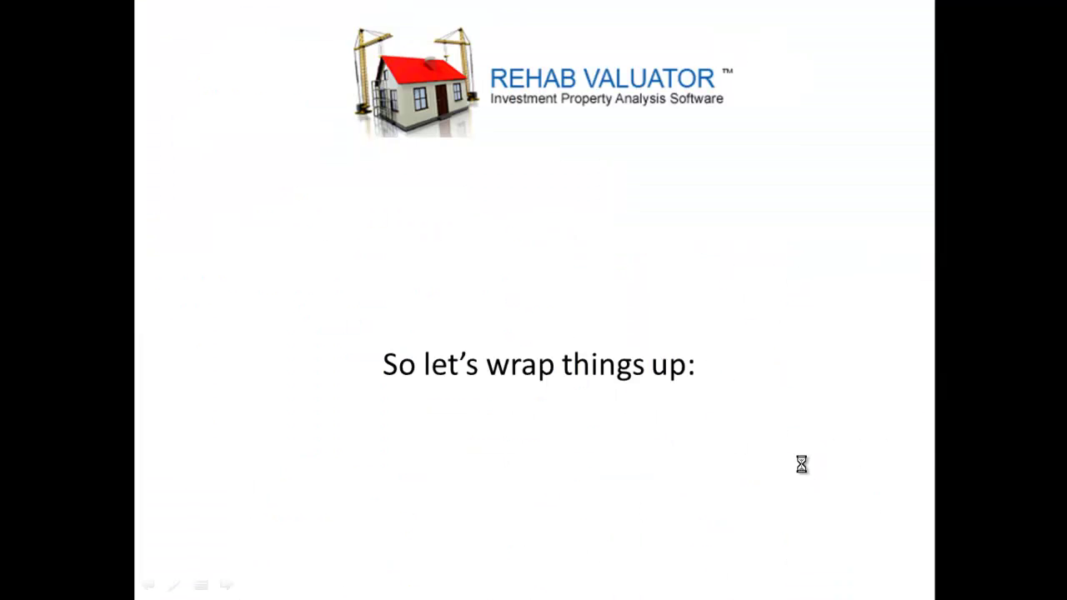